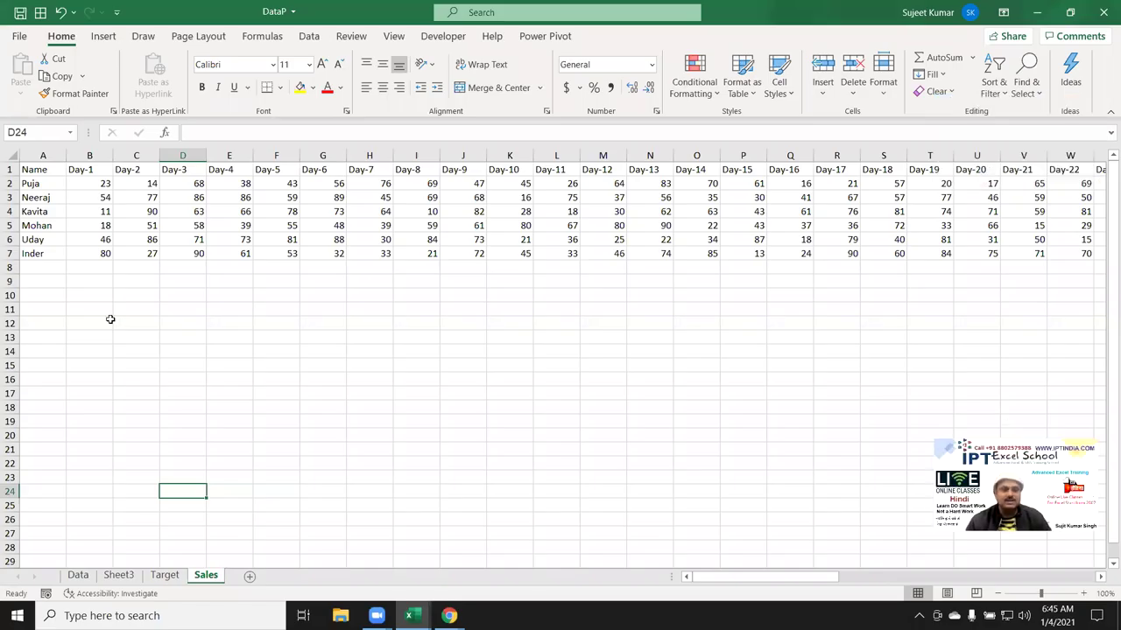
Review the Sales data block from Day-1 to Day-30, then the Target sheet's name and target table.
click(88, 219)
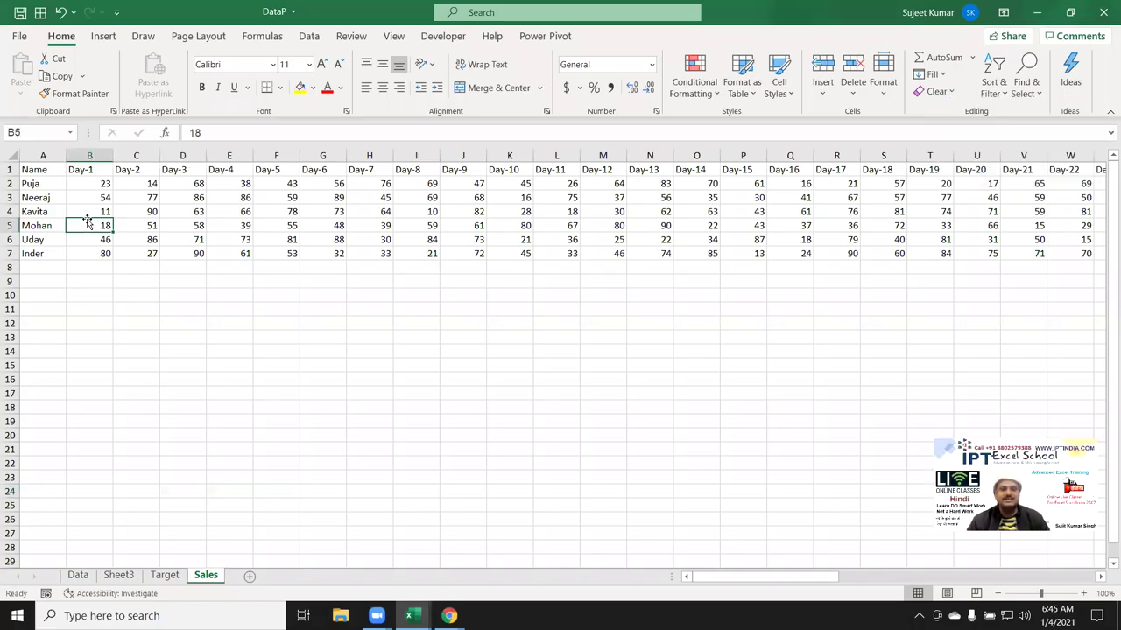
key(ctrl+Up)
key(ctrl+Right)
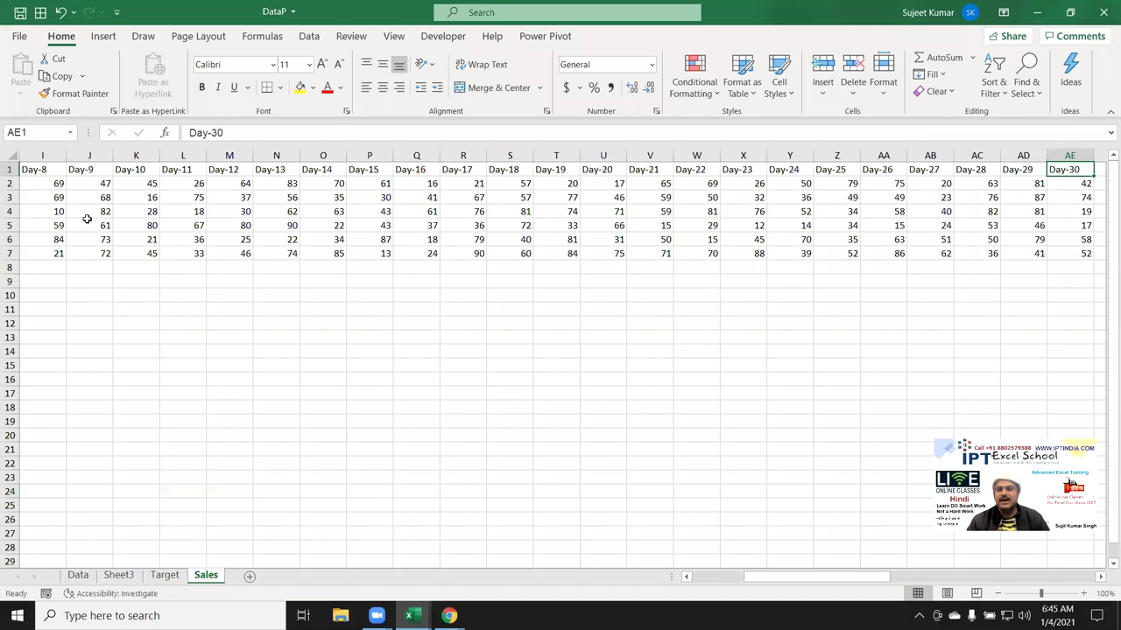
key(ctrl+Home)
key(ctrl+shift+Right)
key(ctrl+shift+Down)
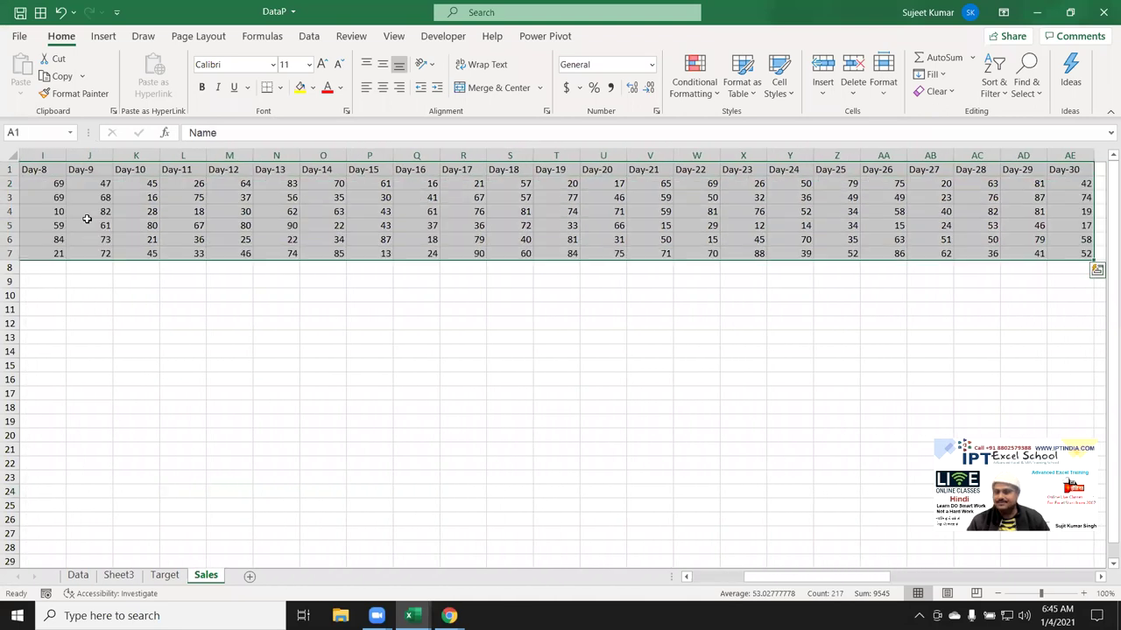
key(ctrl+Home)
key(Right)
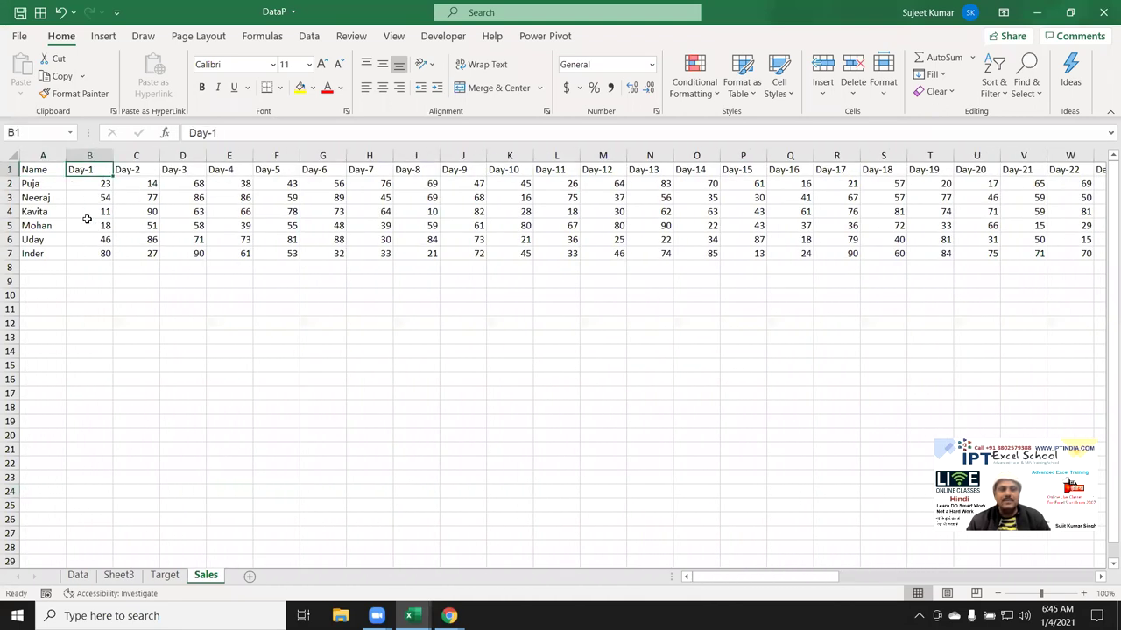
key(Right)
key(Right)
key(Right)
key(ctrl+Page_Up)
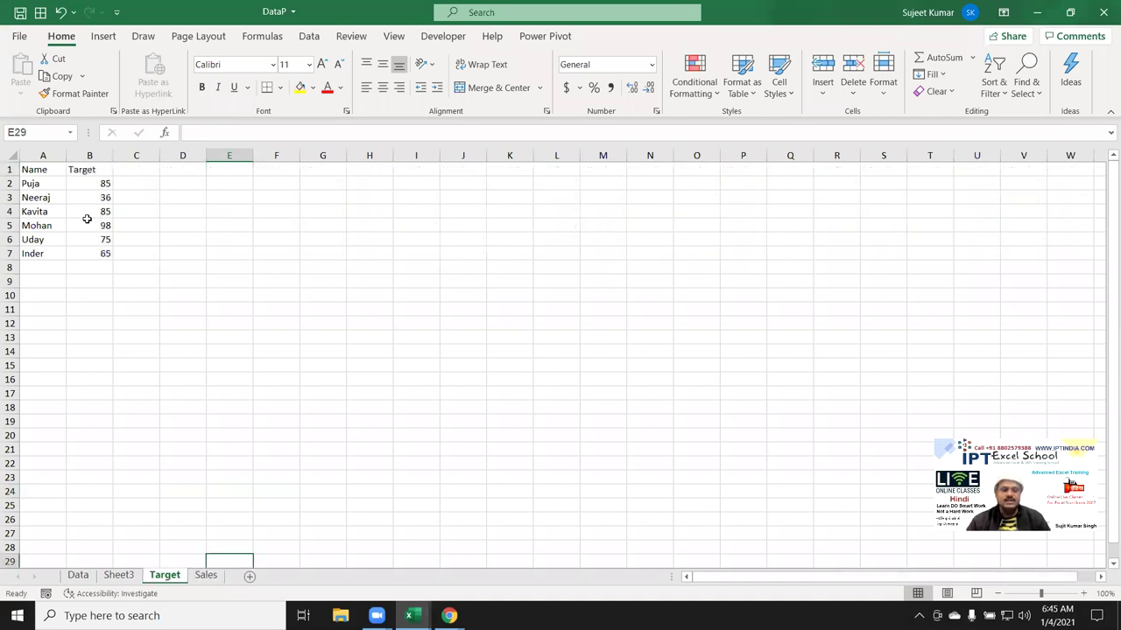
drag(30, 166, 101, 253)
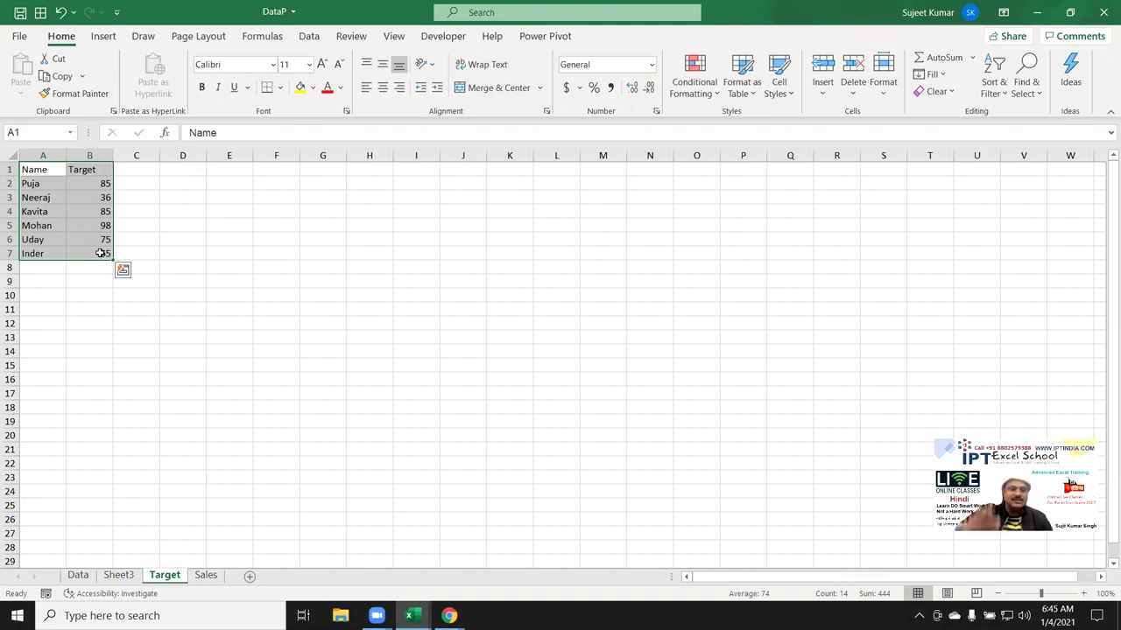
On the Sales sheet, insert a blank column C before Day-2 and select C2.
click(205, 575)
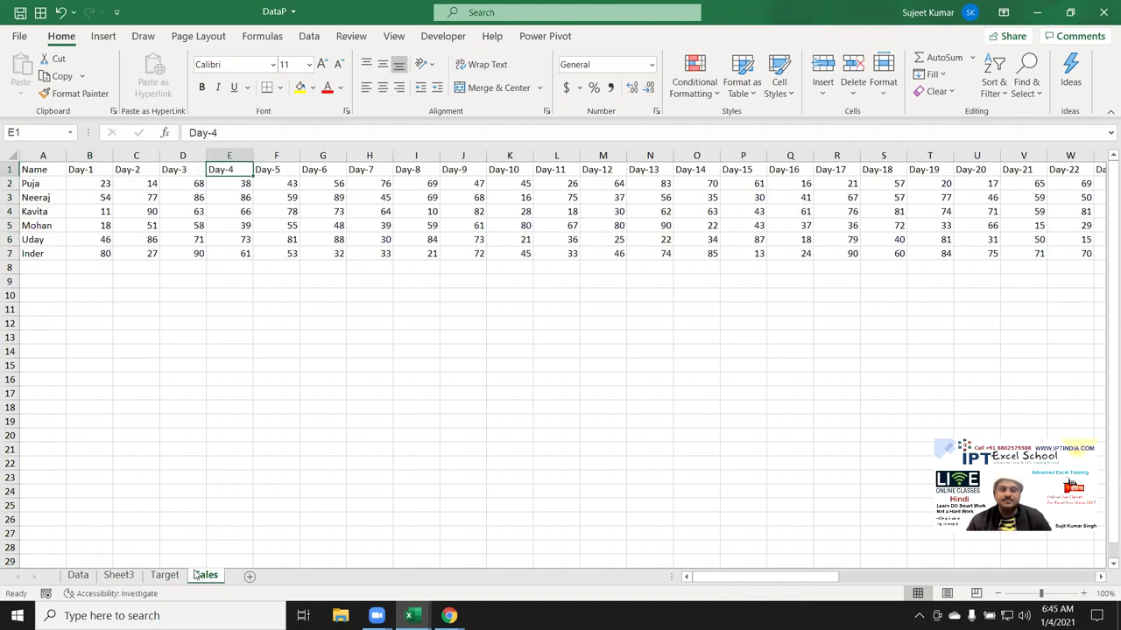
click(95, 170)
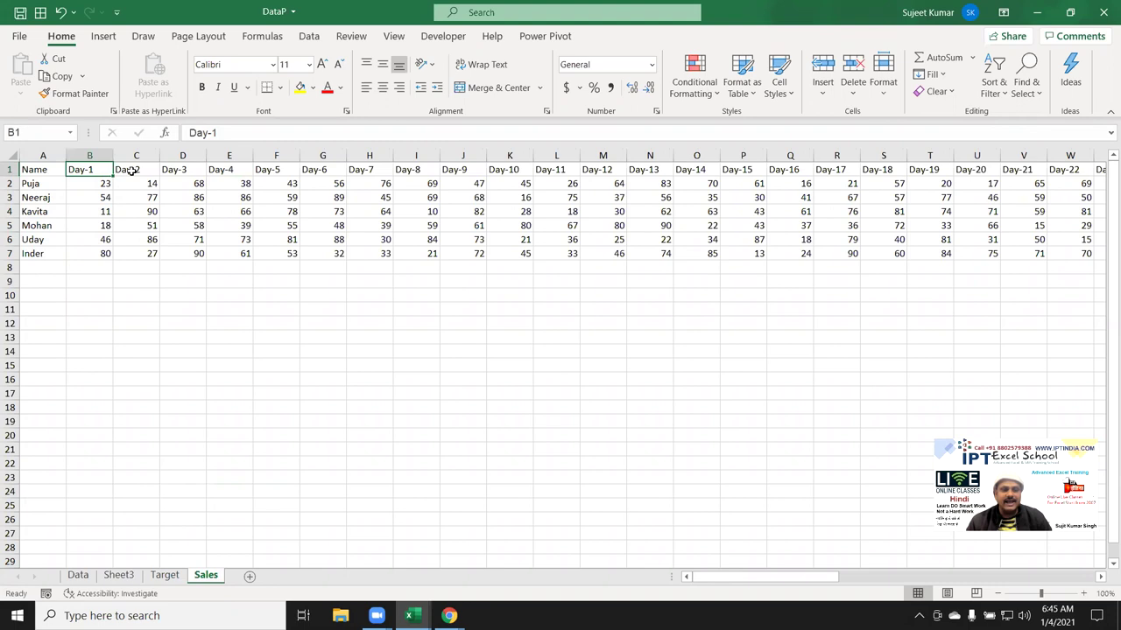
click(130, 170)
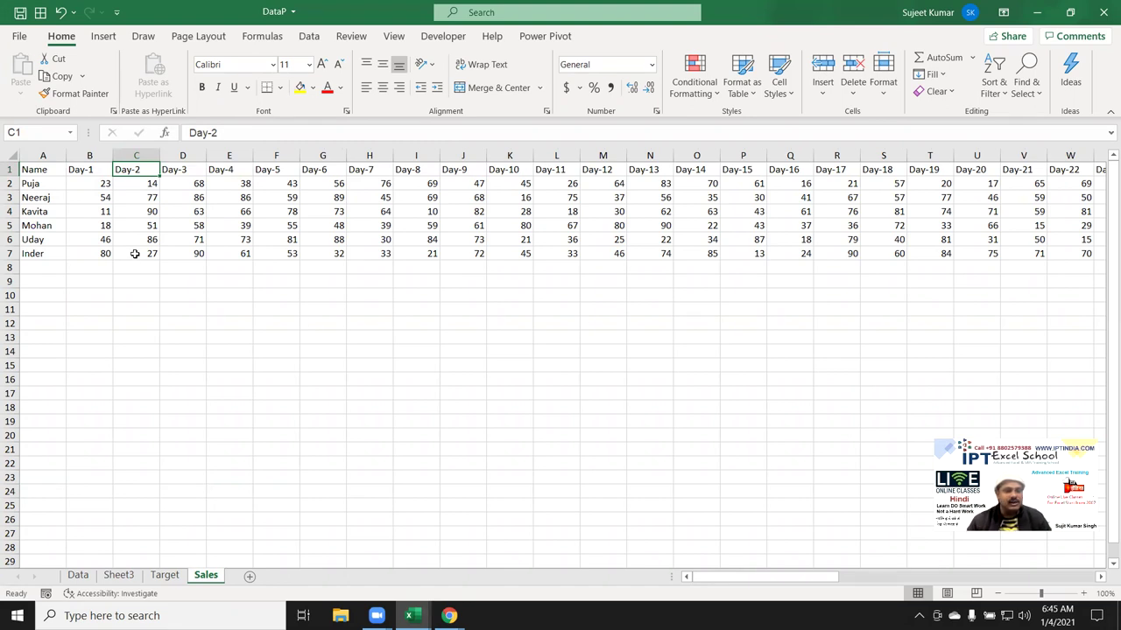
click(128, 293)
click(87, 169)
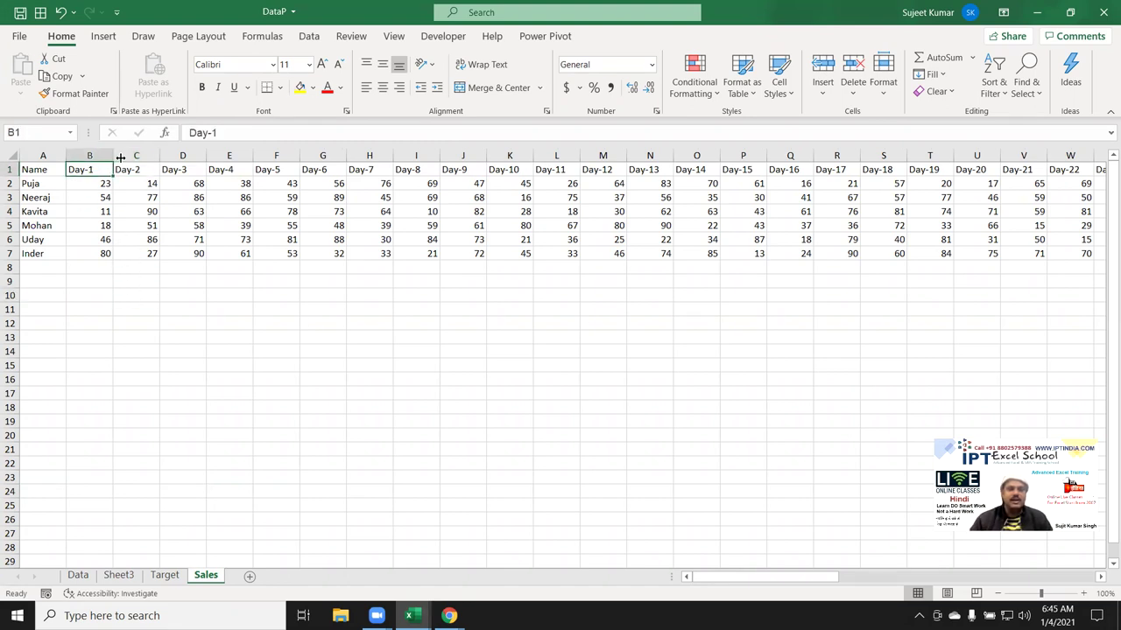
click(128, 156)
right_click(128, 157)
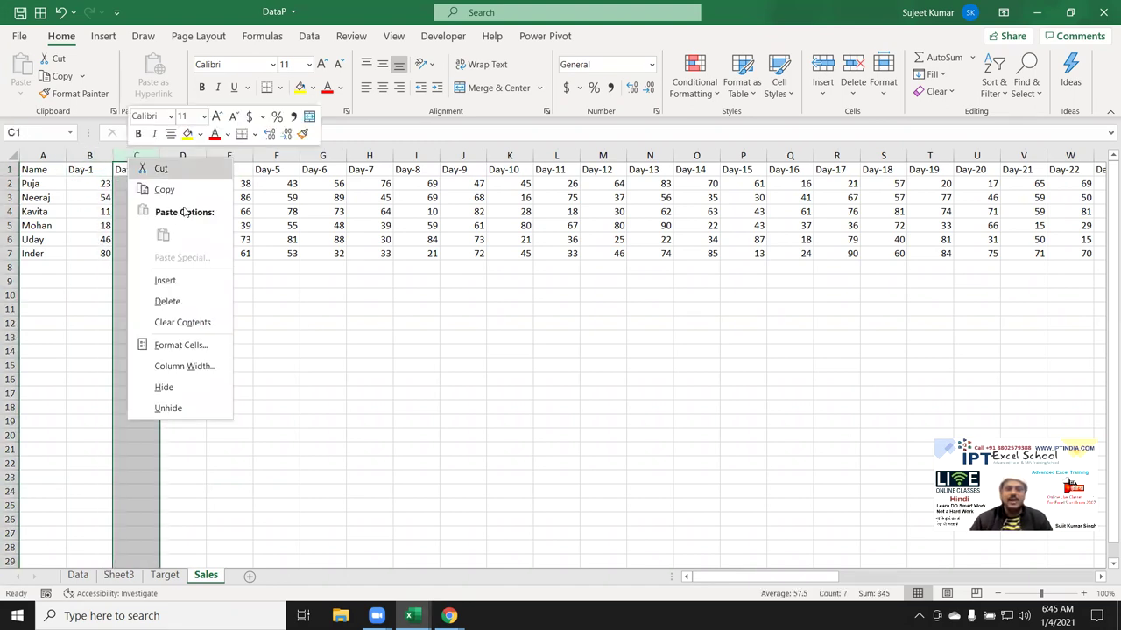
click(186, 280)
click(151, 183)
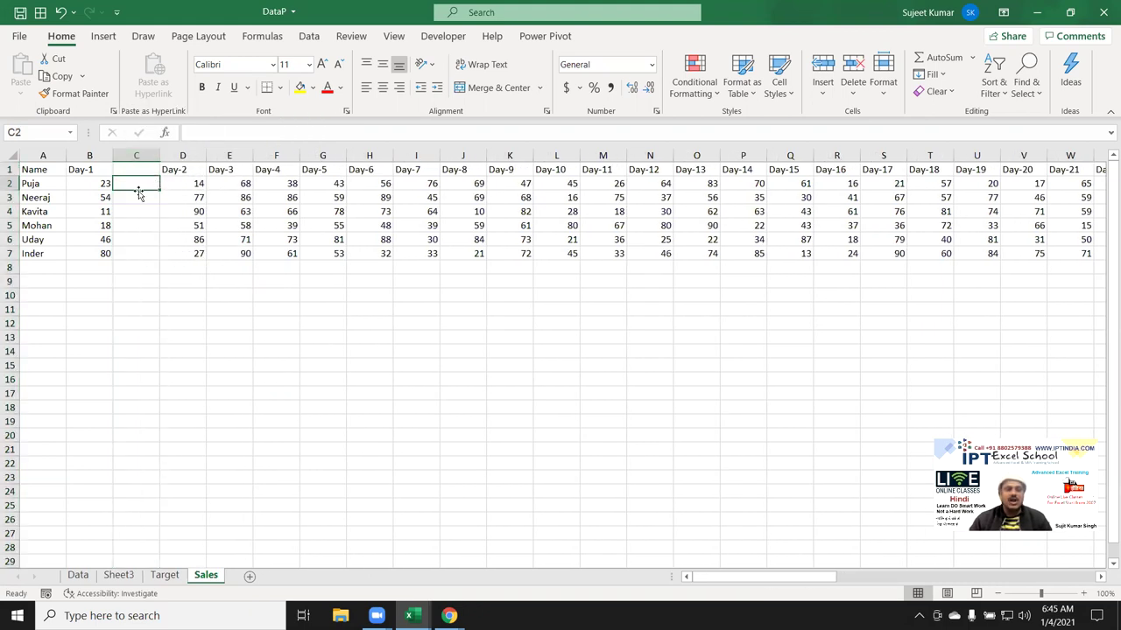
Enter =VLOOKUP(A2,Target!A:B,2,0) in C2 to look up the person's target.
text(=)
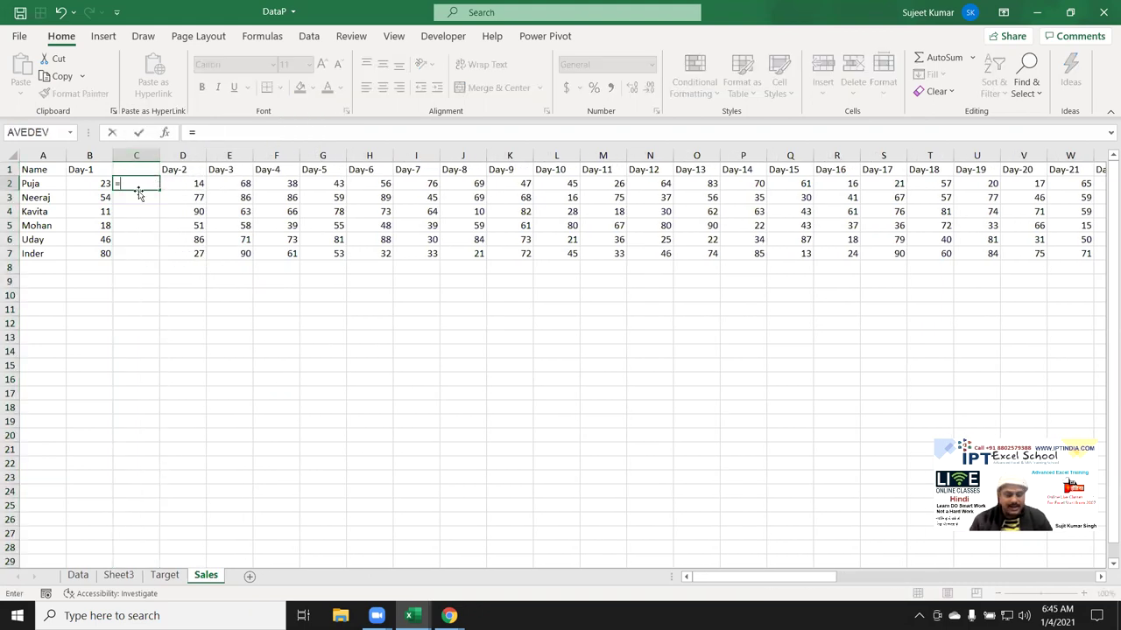
text(vl)
key(Tab)
key(Left)
key(Left)
text(,)
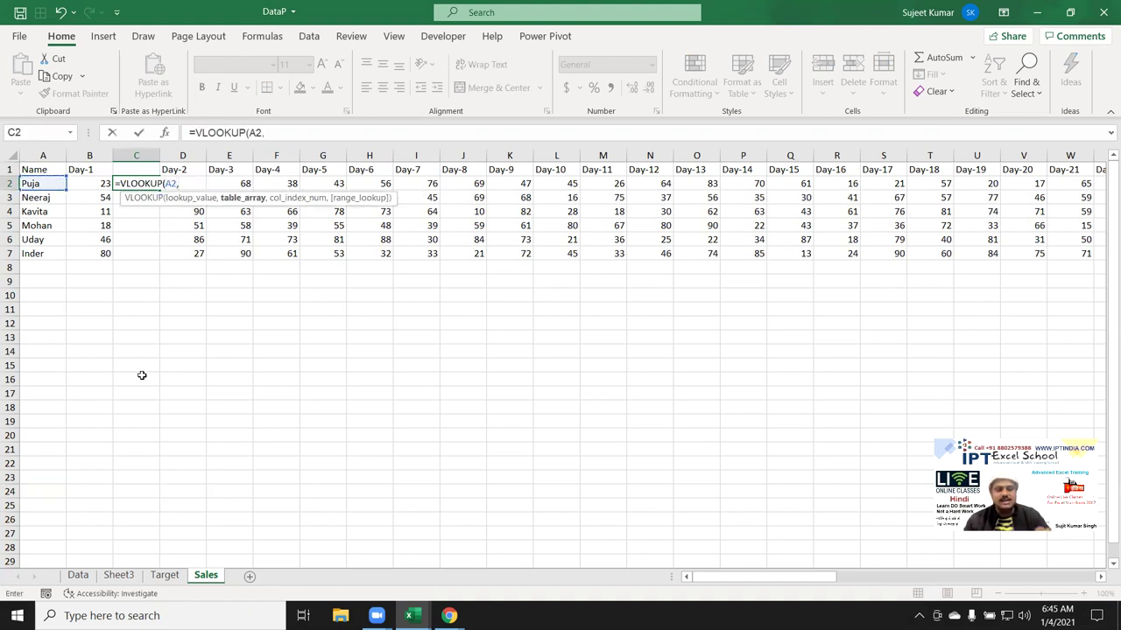
click(177, 579)
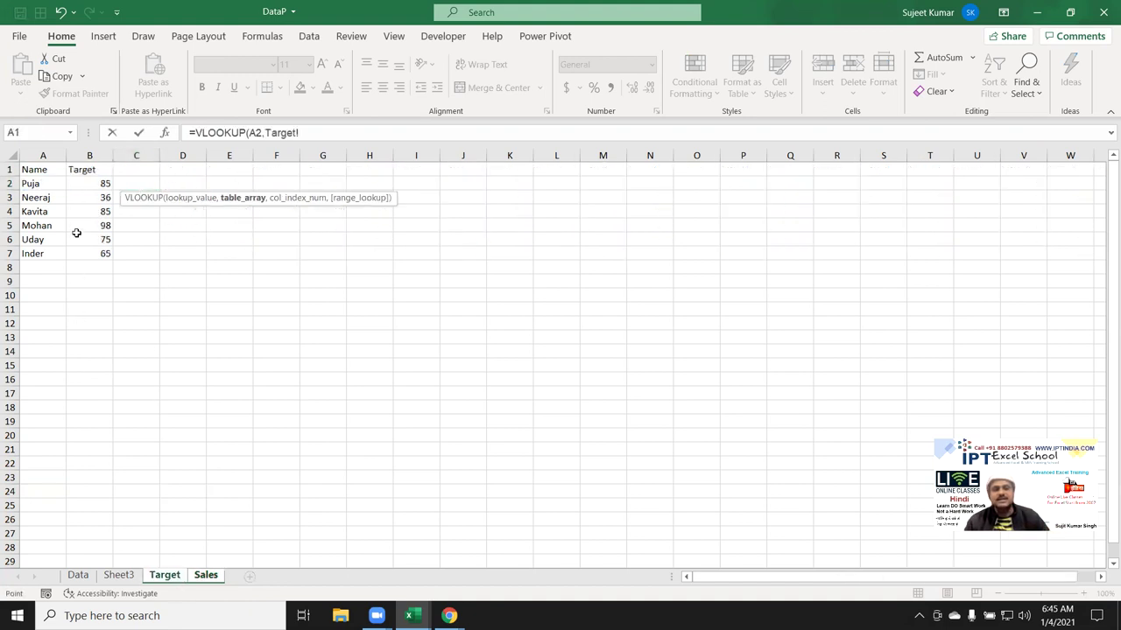
drag(40, 155, 120, 154)
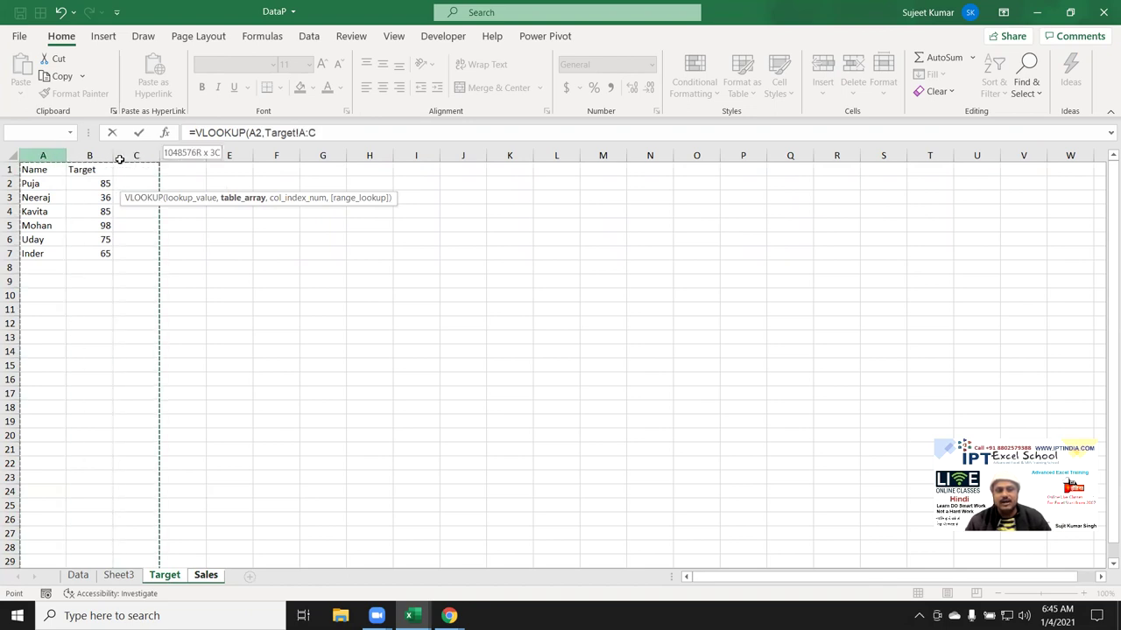
drag(42, 155, 99, 156)
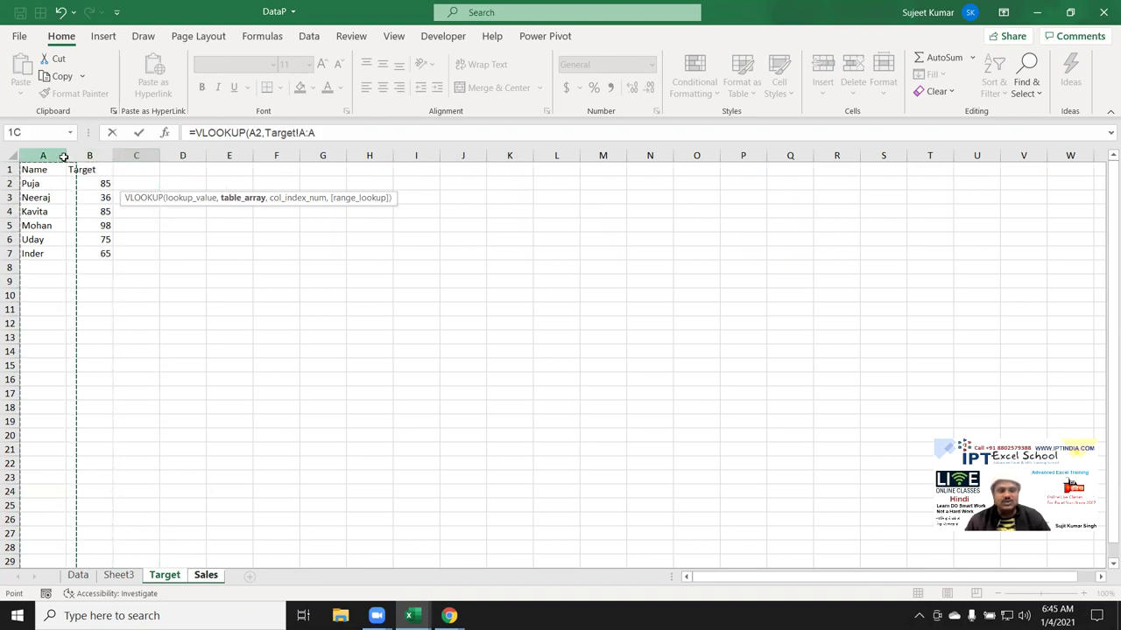
text(,2)
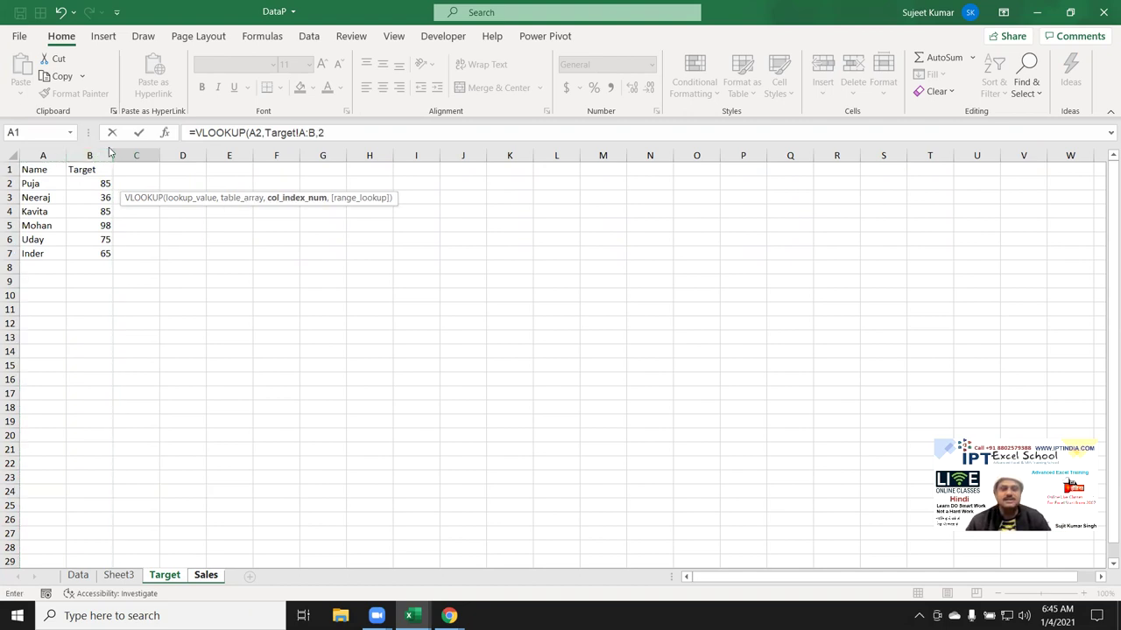
text(,)
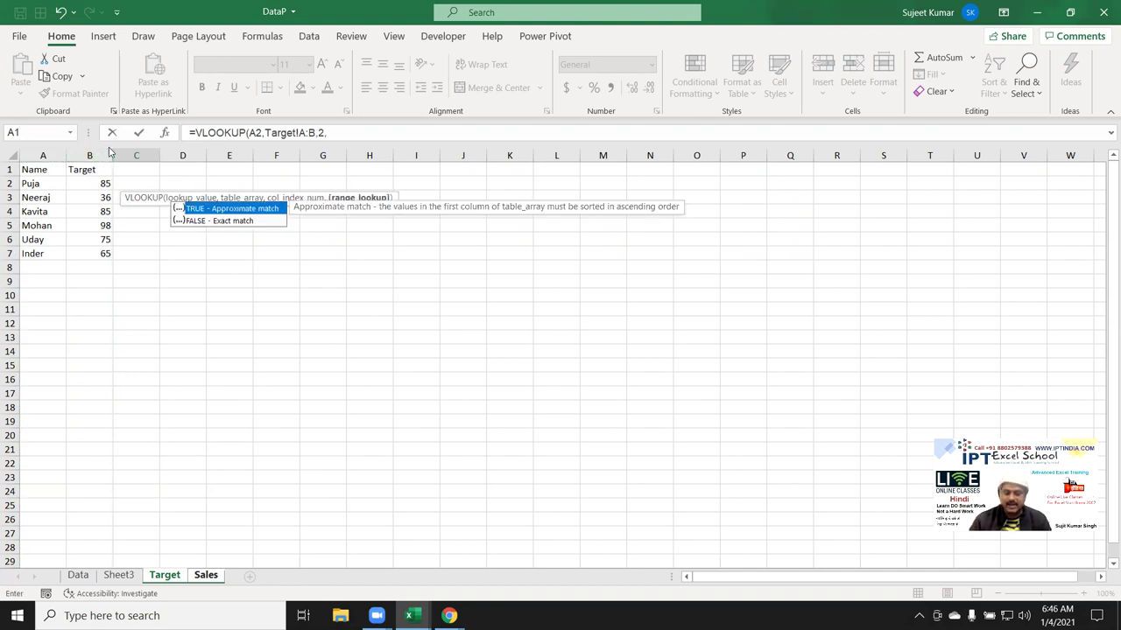
text(0))
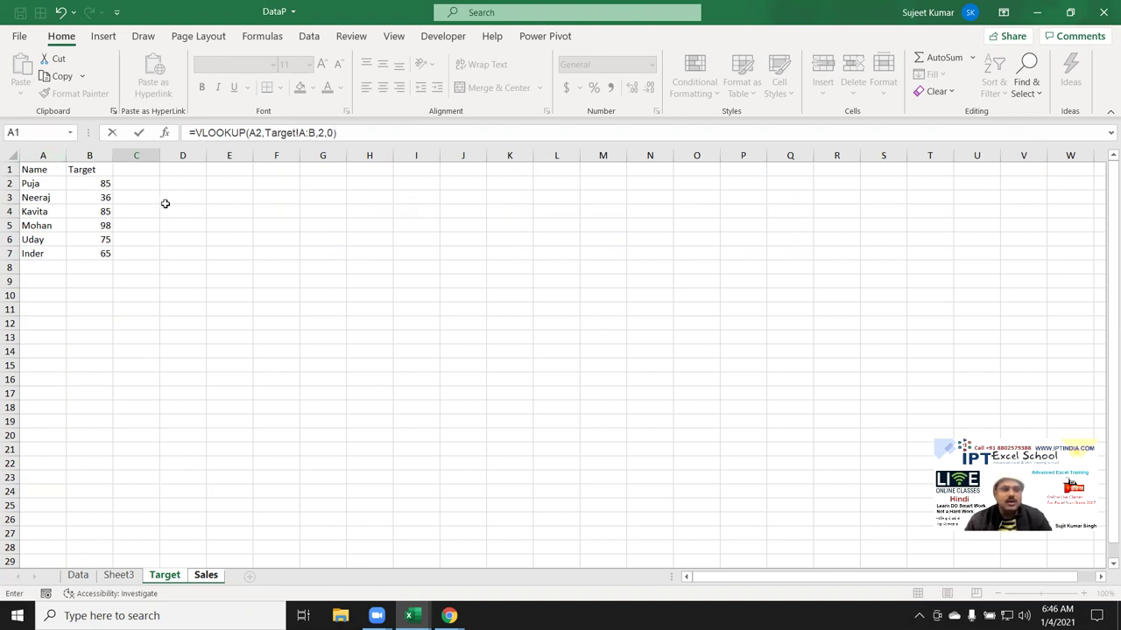
key(Return)
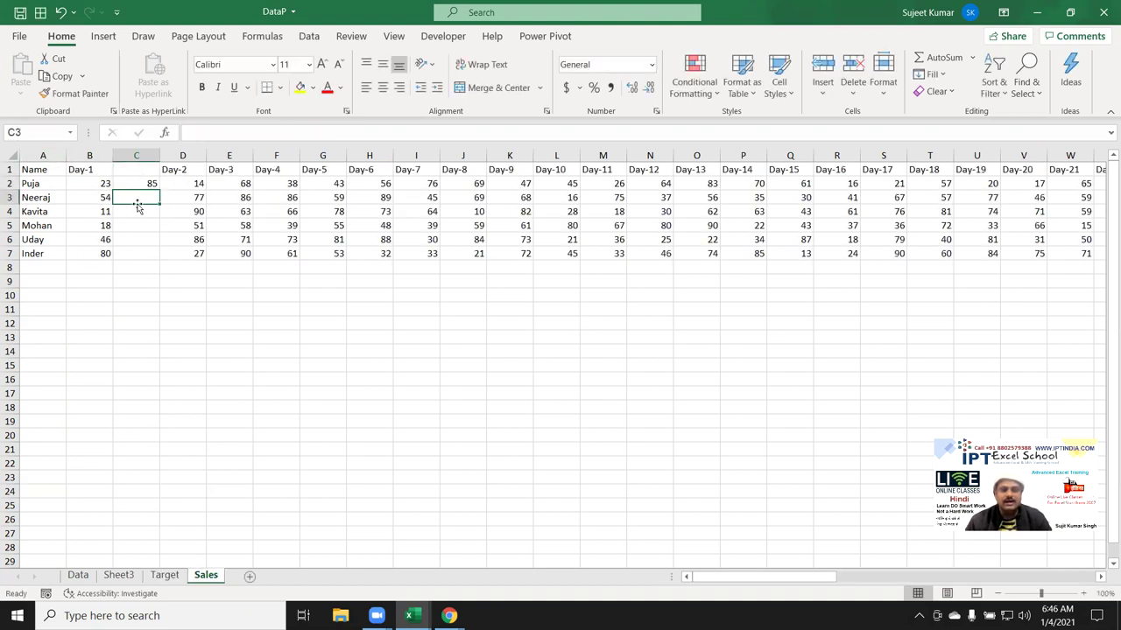
Edit C2 to =B2/VLOOKUP(A2,Target!A:B,2,0), giving 0.270588.
click(140, 178)
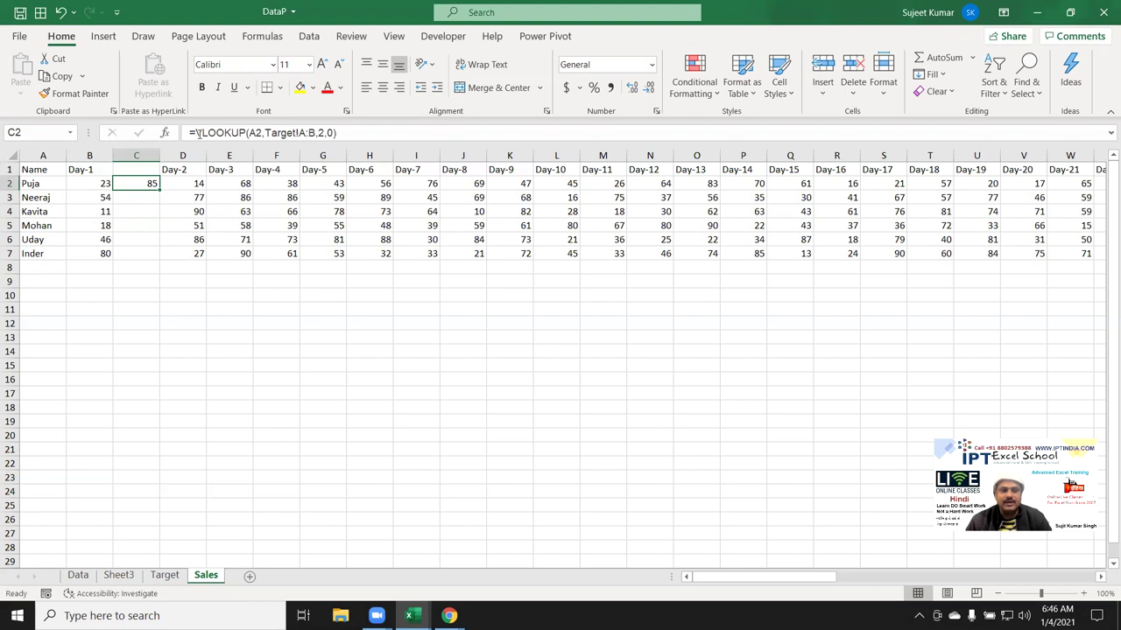
click(196, 133)
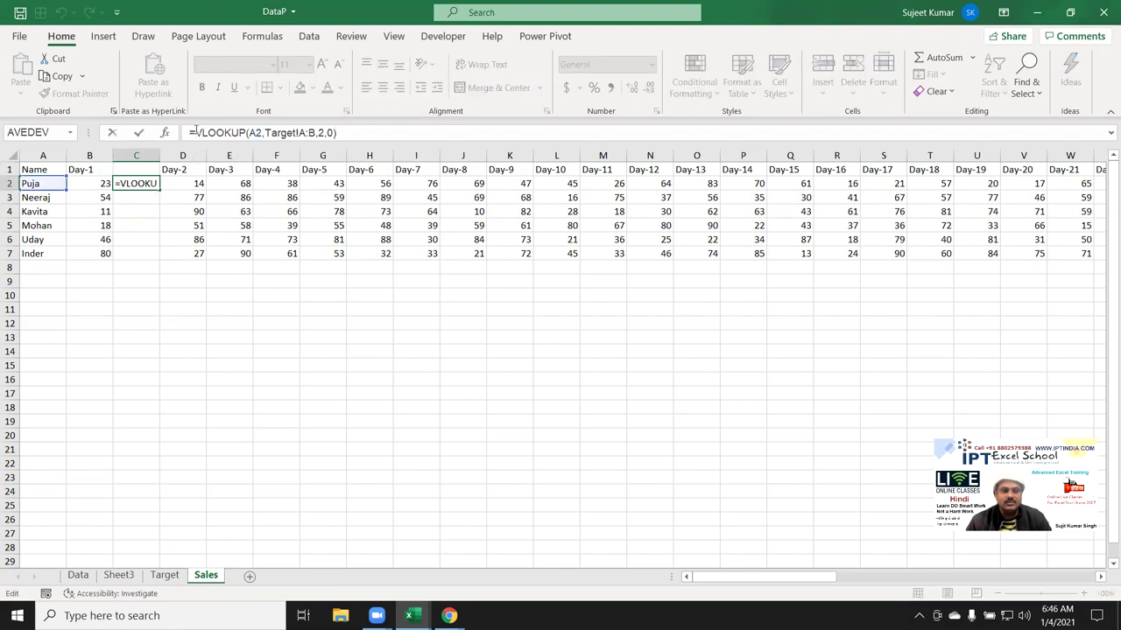
click(82, 180)
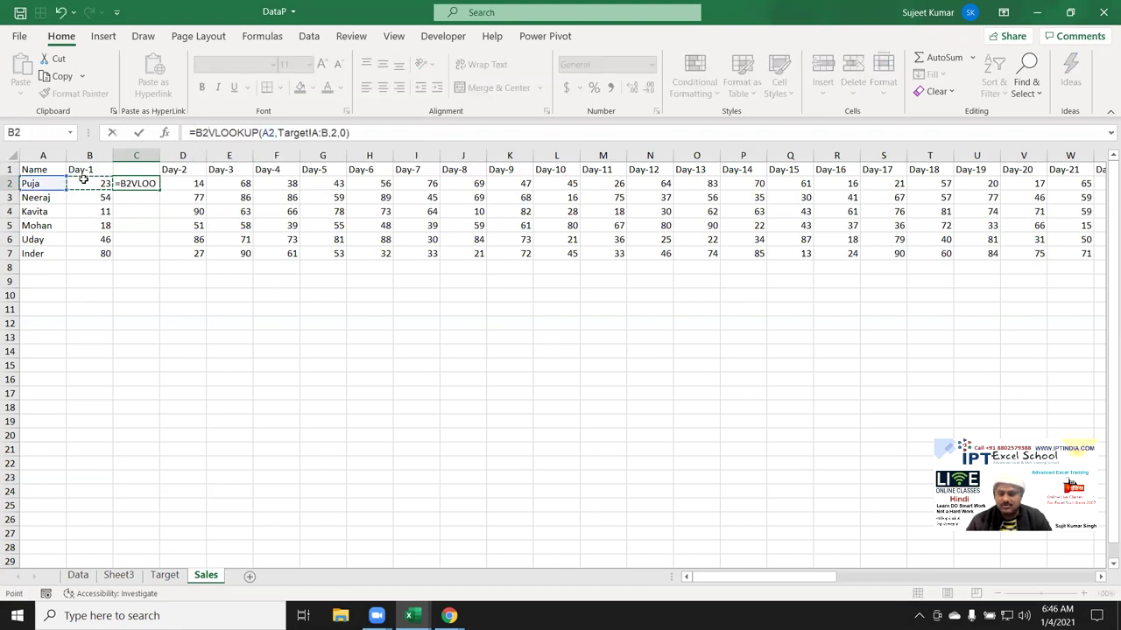
text(/)
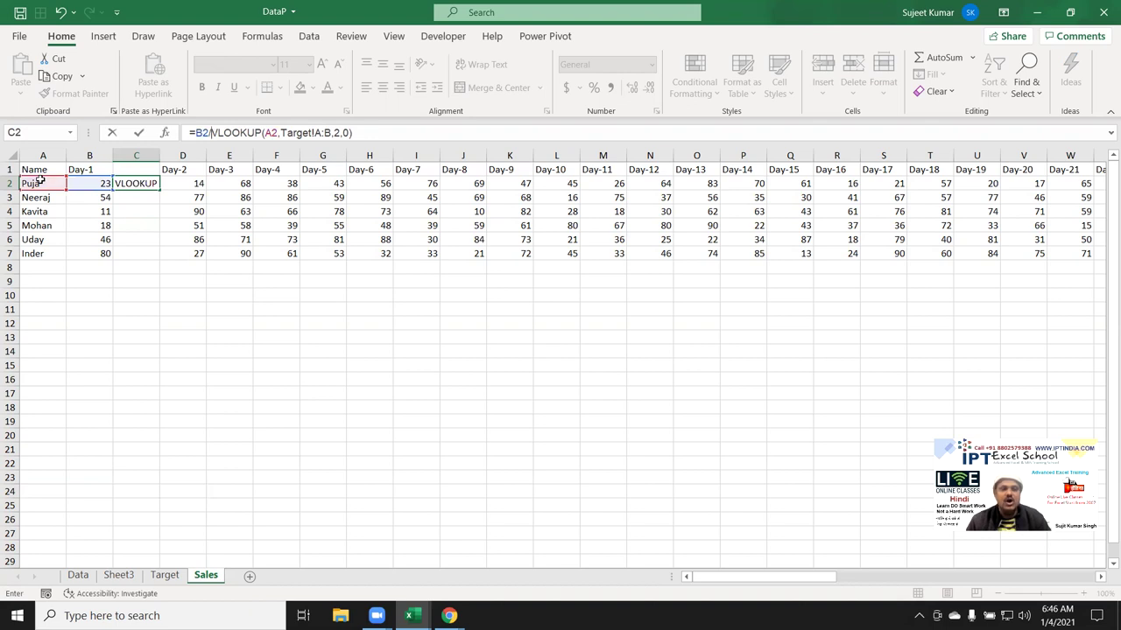
key(ctrl+Return)
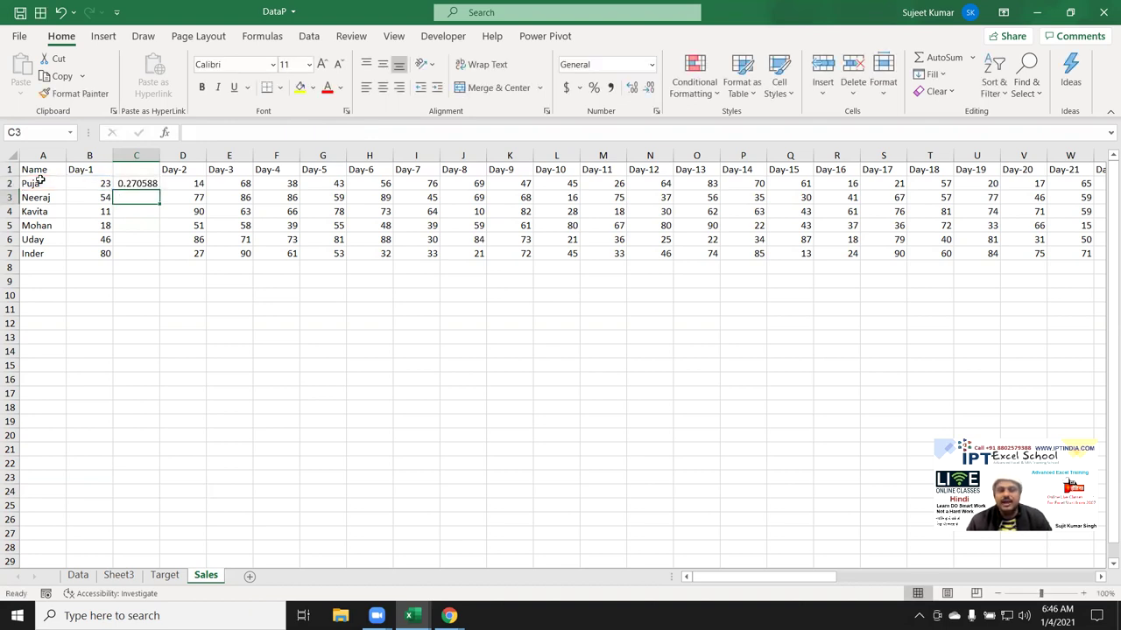
drag(158, 190, 149, 263)
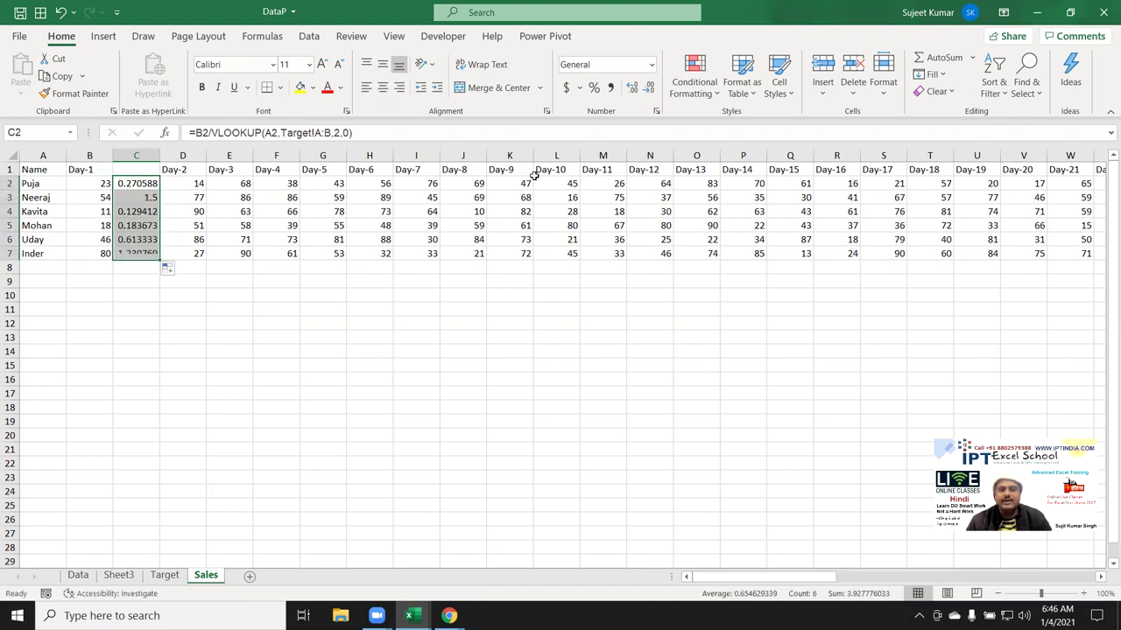
click(594, 87)
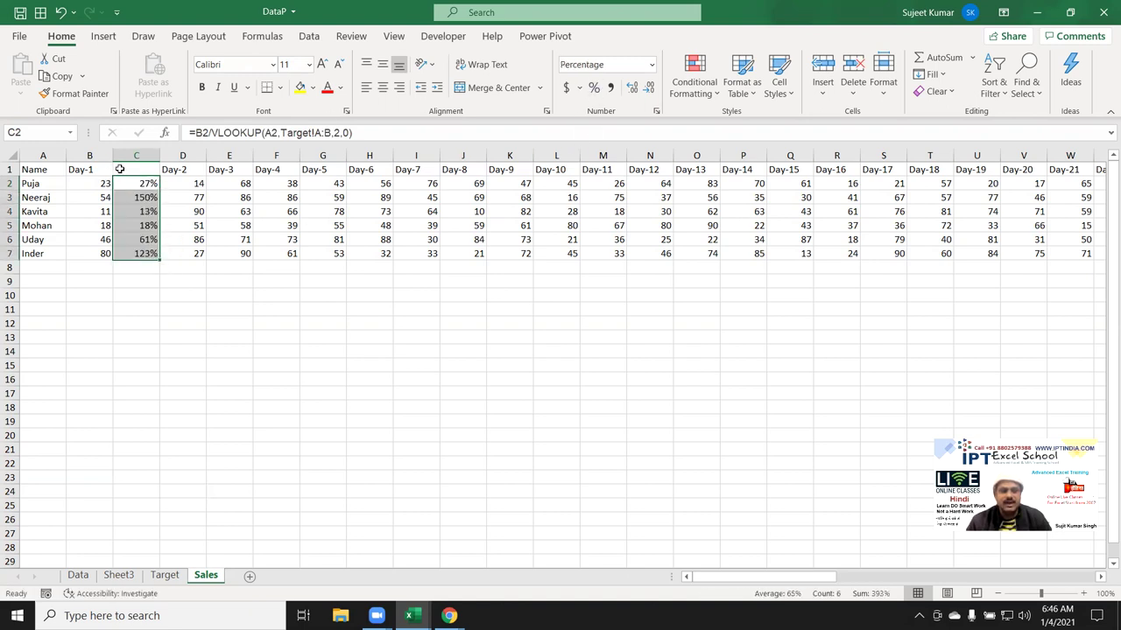
click(121, 169)
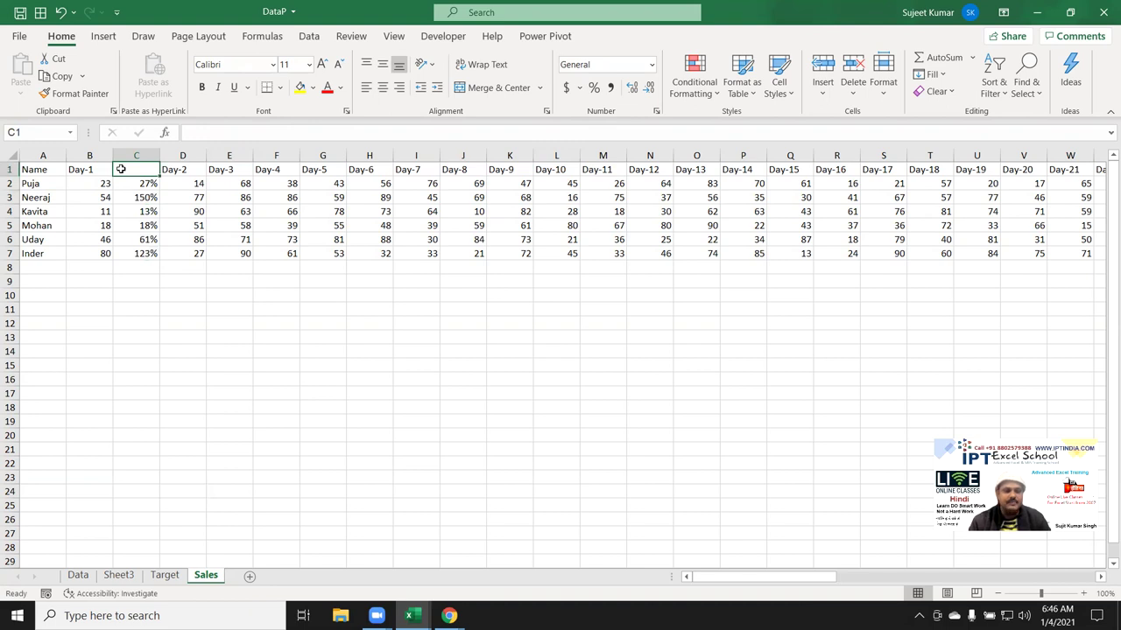
double_click(122, 169)
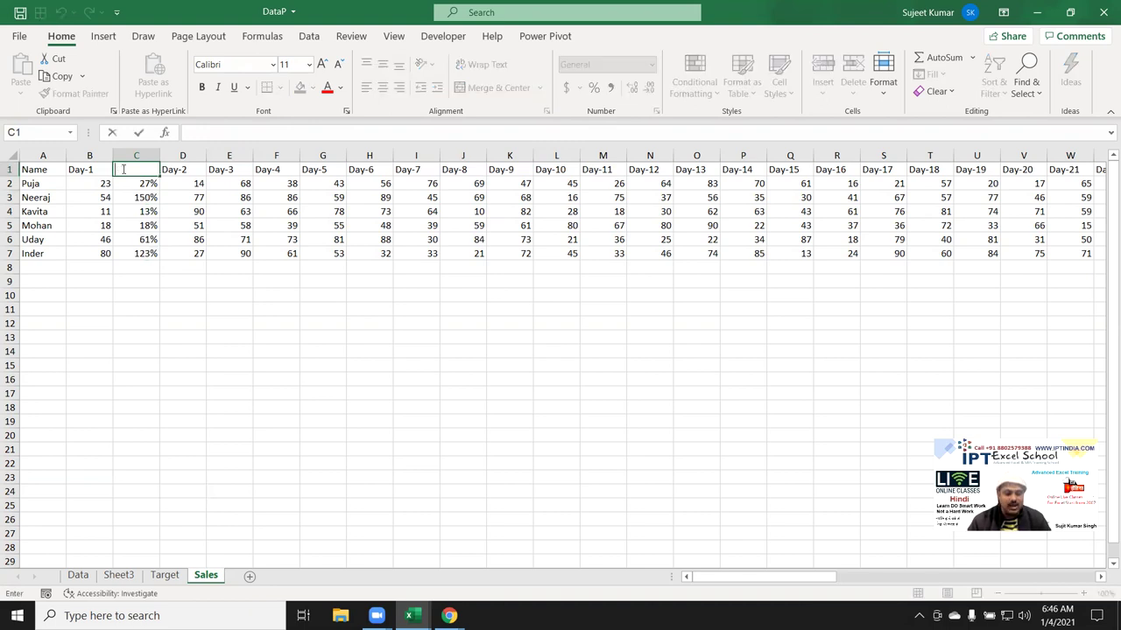
text(%)
key(Return)
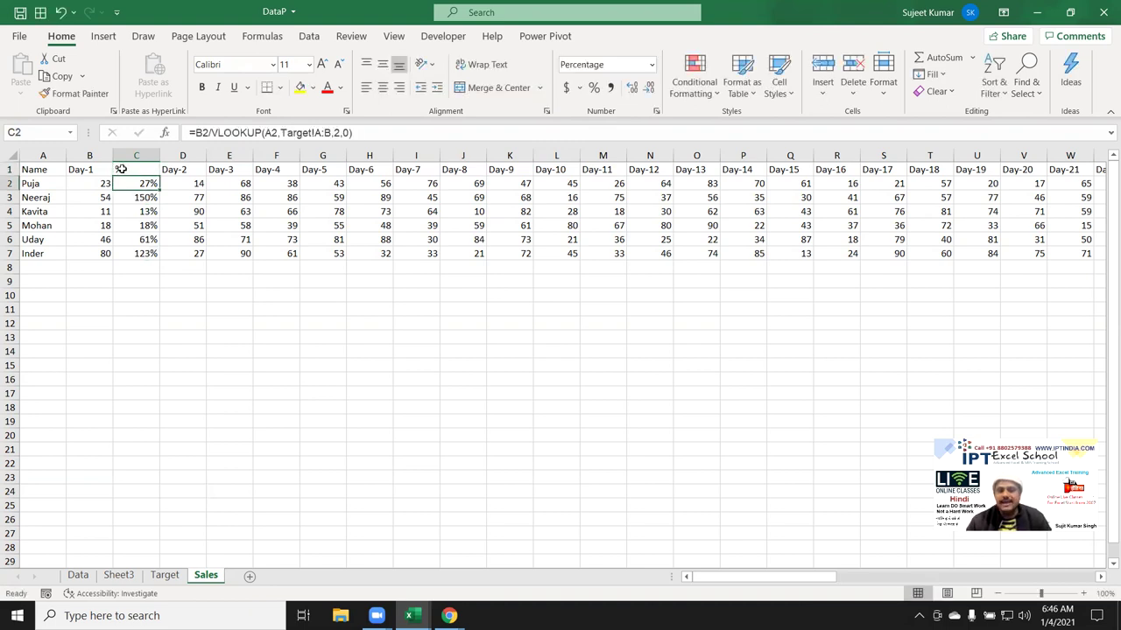
click(121, 168)
key(ctrl+shift+Down)
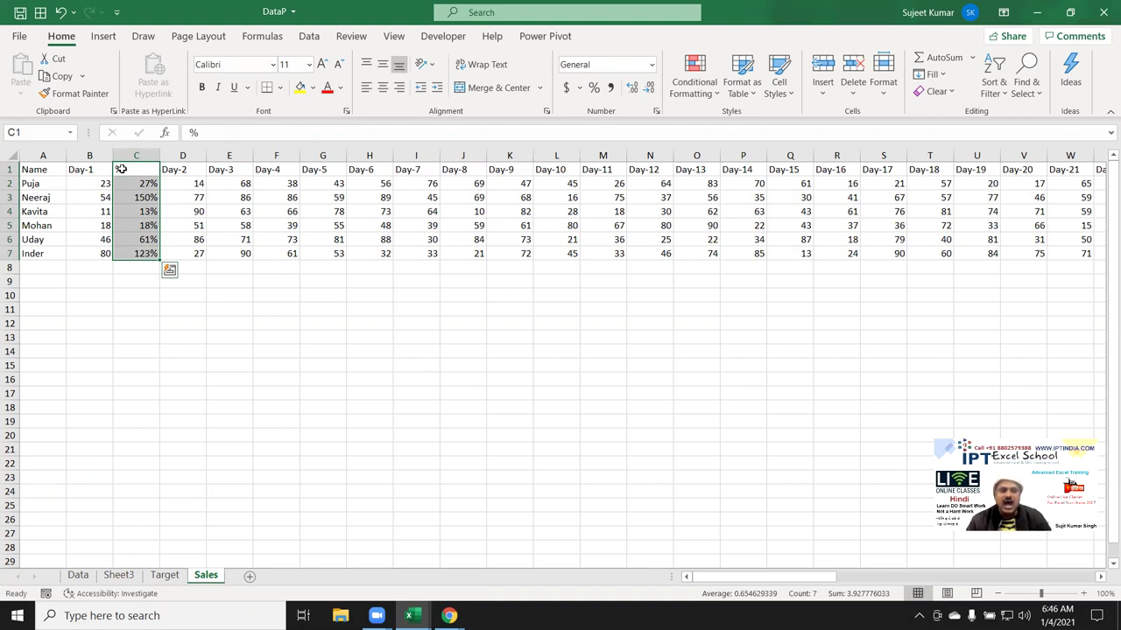
key(Right)
key(Right)
key(Right)
key(Right)
key(ctrl+Right)
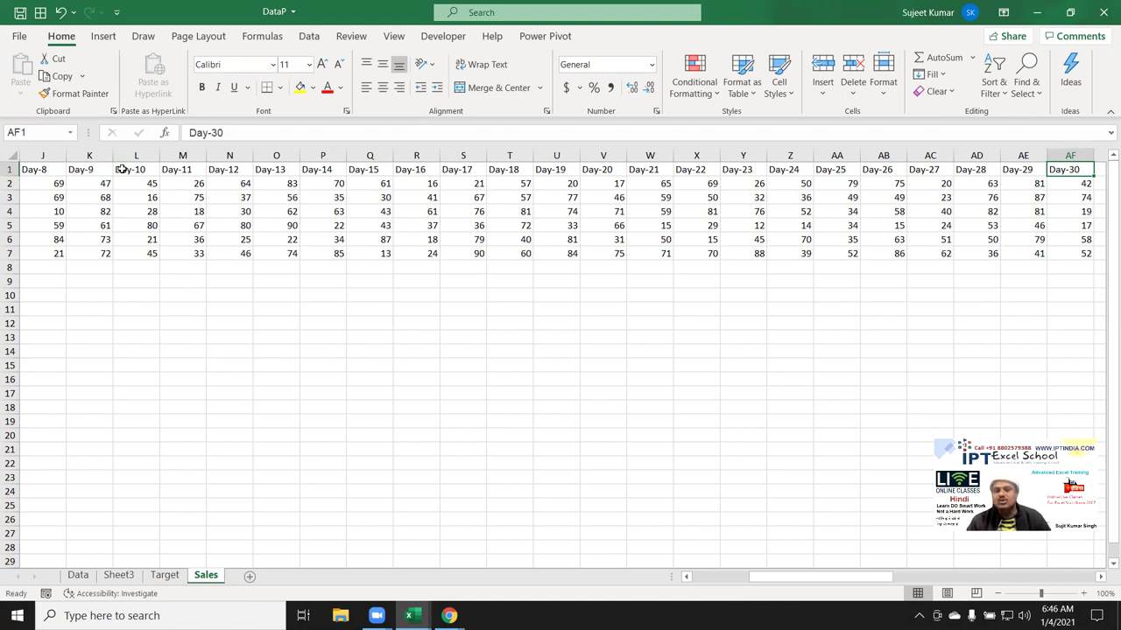
key(ctrl+Left)
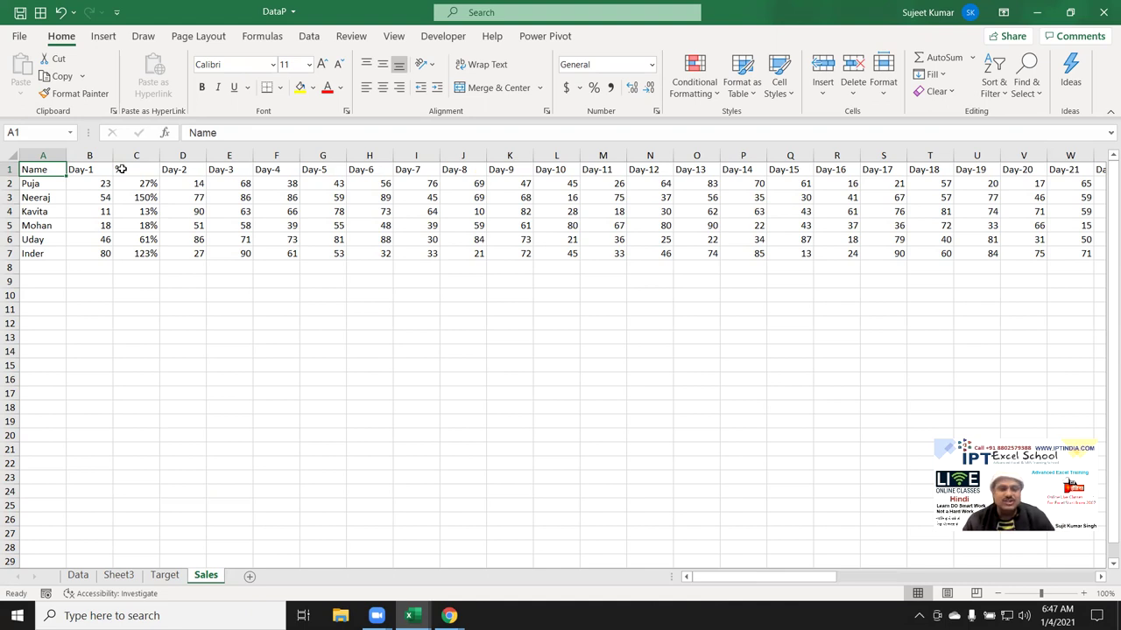
Delete the % column so Day-2 sits next to Day-1 again.
key(Right)
key(Right)
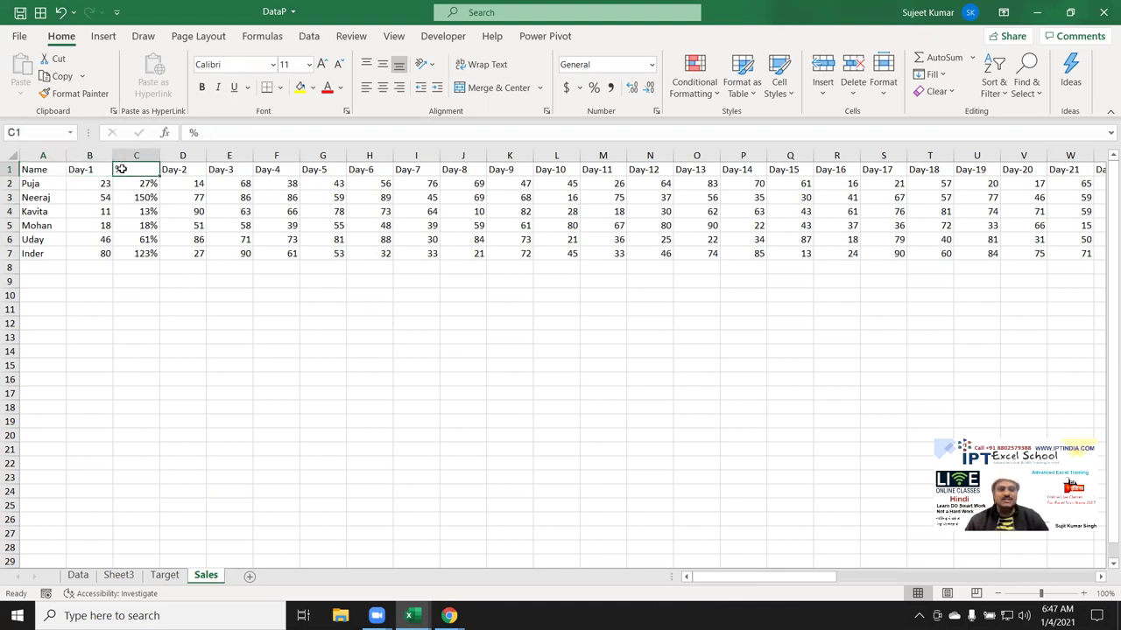
key(ctrl+space)
key(ctrl+minus)
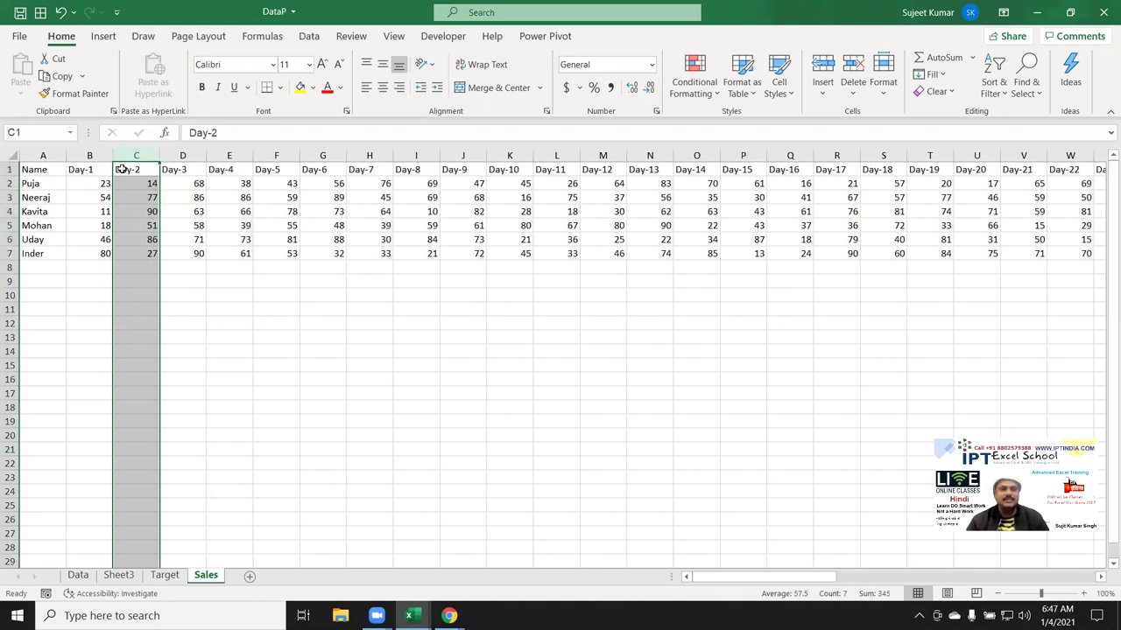
key(Left)
key(Right)
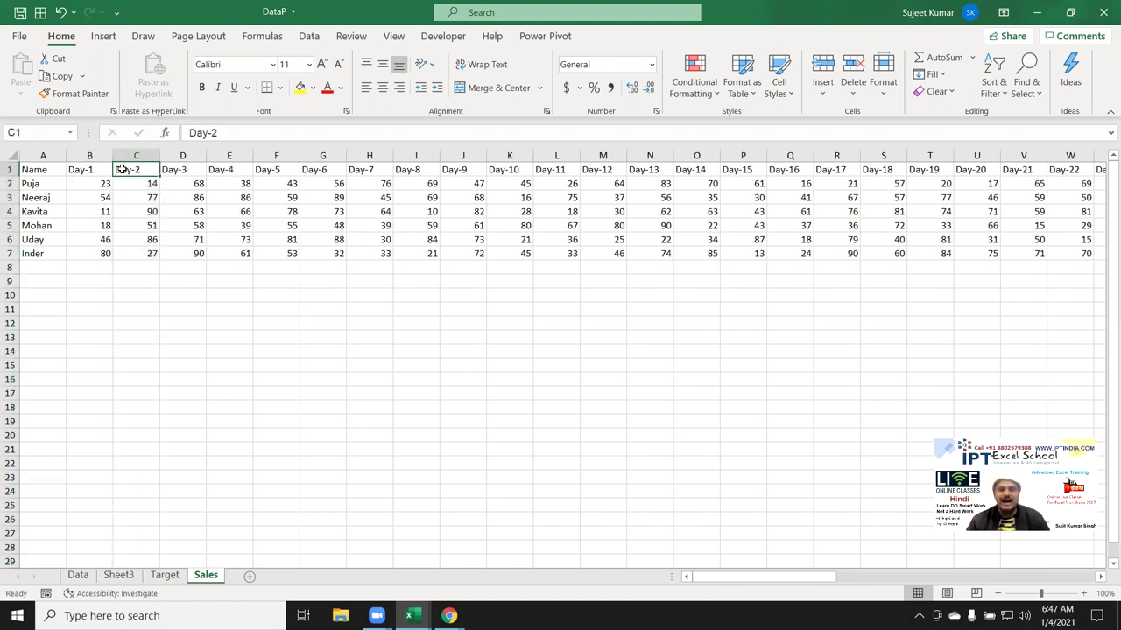
key(Right)
key(Right)
key(Right)
key(Right)
key(Right)
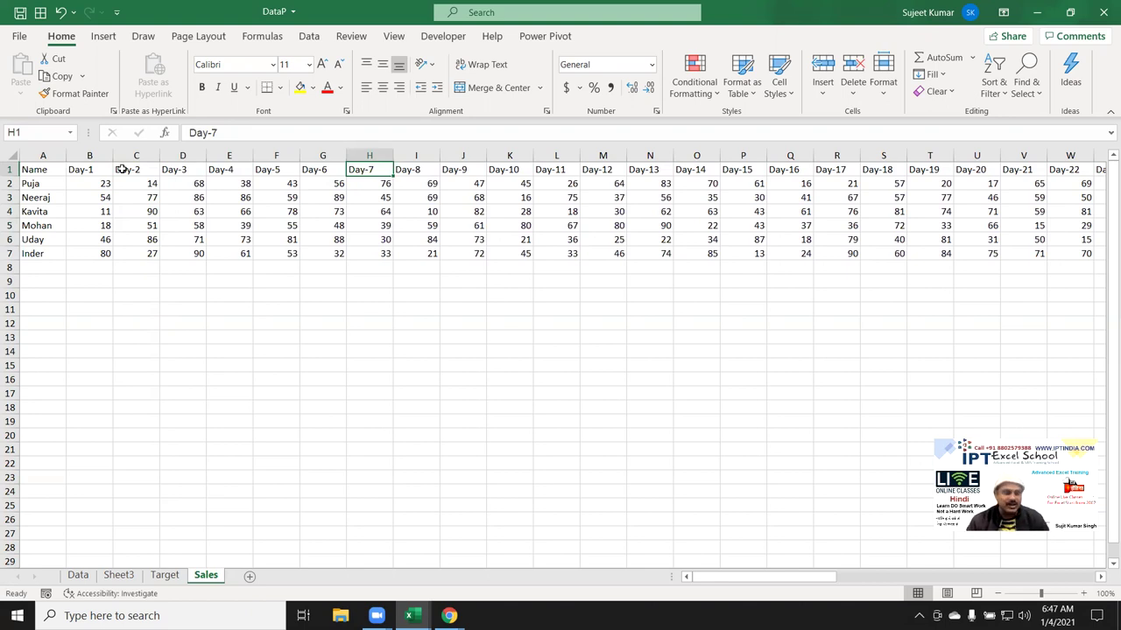
Insert a blank row above the header row.
key(shift+space)
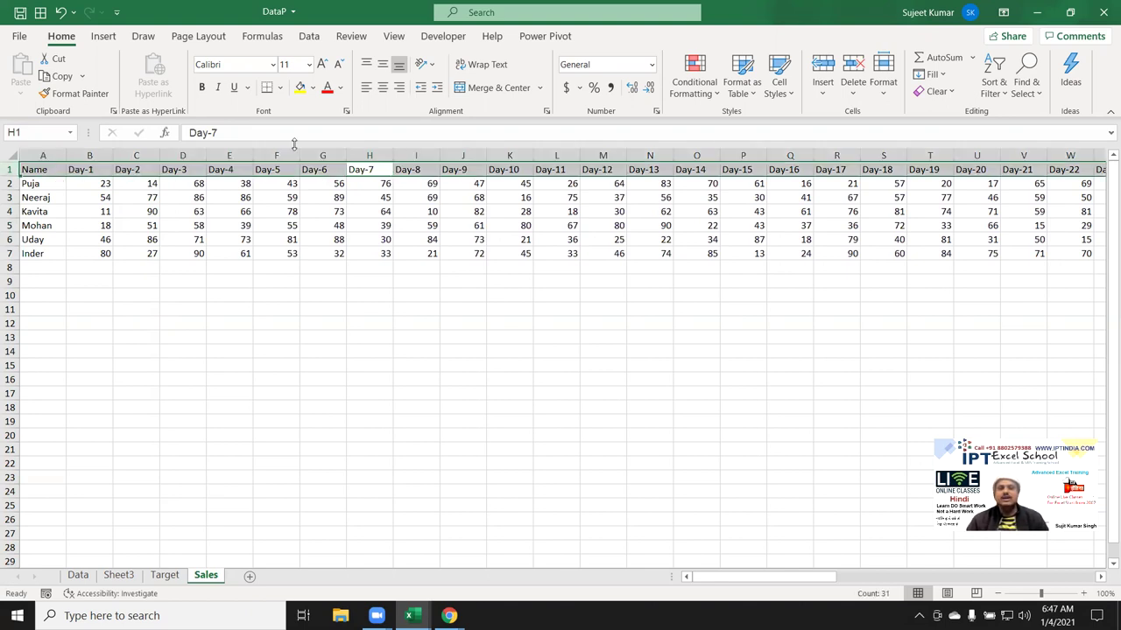
key(ctrl+shift+plus)
key(Left)
key(Left)
key(Home)
Enter 1 and 2 above Day-1 and Day-2 and fill the series to 30 at AE1.
key(Right)
text(1)
key(Tab)
text(2)
key(Tab)
drag(89, 169, 136, 169)
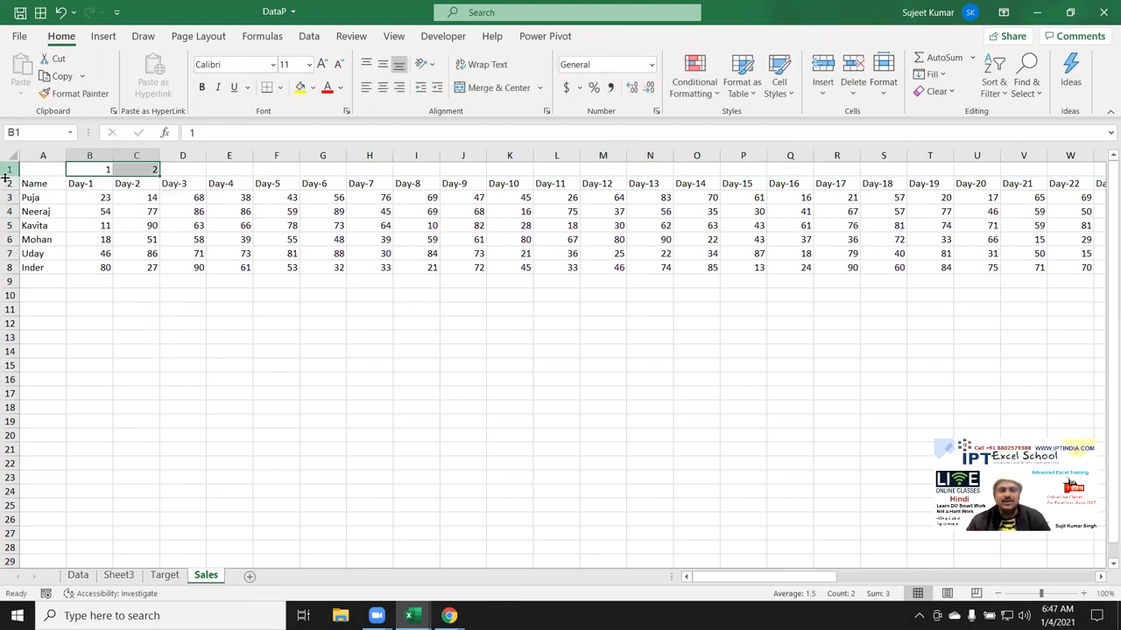
mouse_move(159, 175)
mouse_down()
mouse_move(904, 200)
mouse_move(991, 187)
mouse_up()
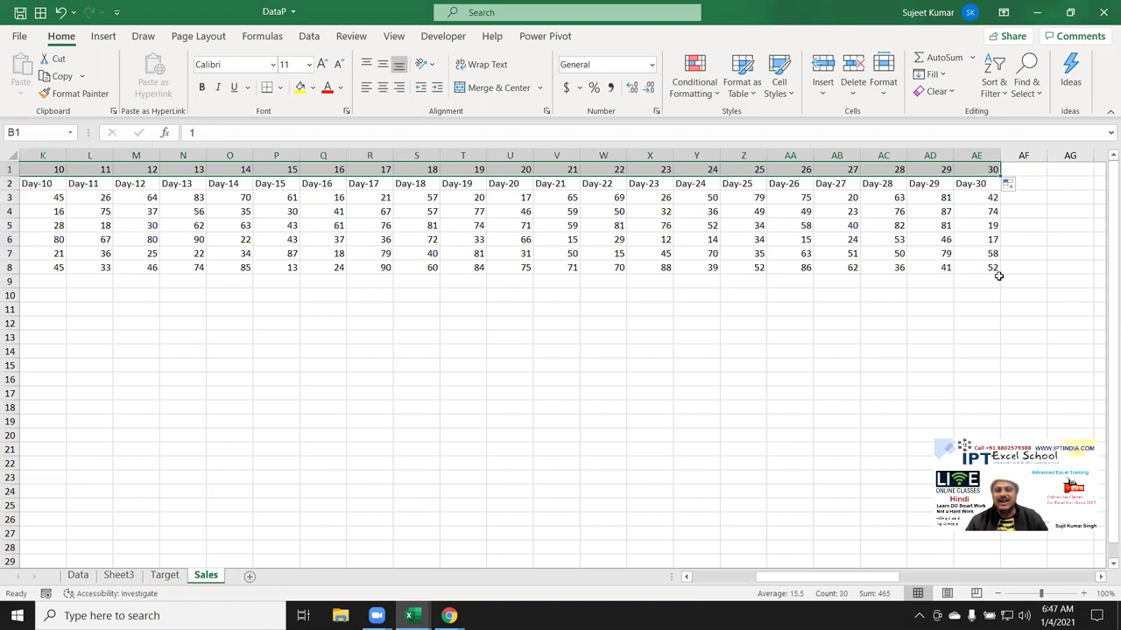
scroll(998, 276, left, 5)
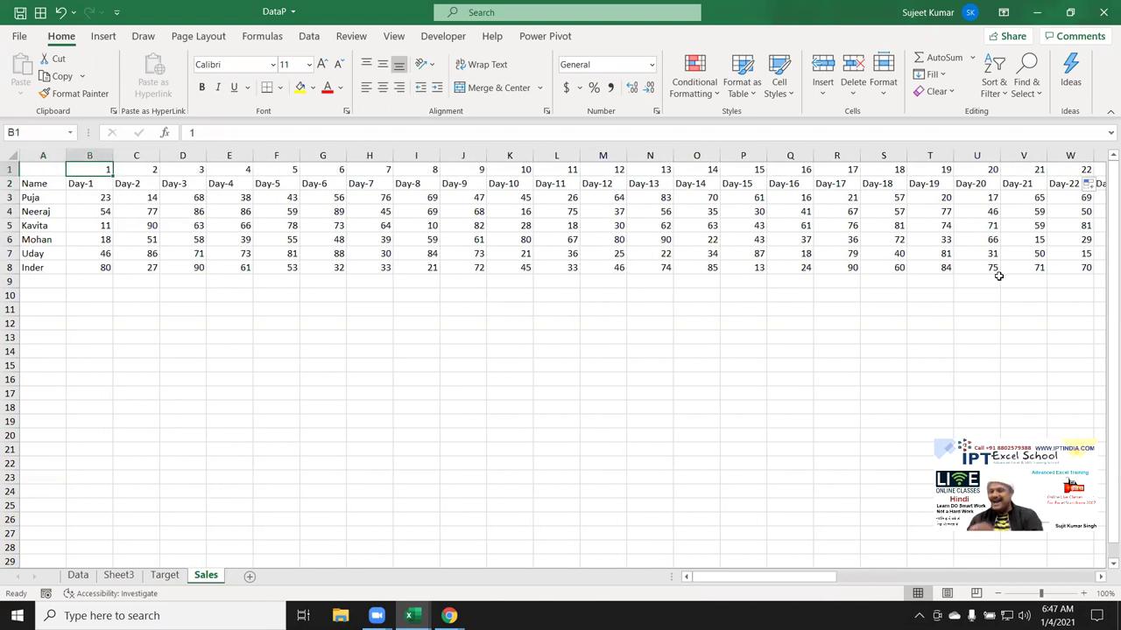
Copy the numbers 1–30 in B1:AE1 and paste them starting at AF1.
key(ctrl+Right)
key(ctrl+Left)
key(Right)
key(Left)
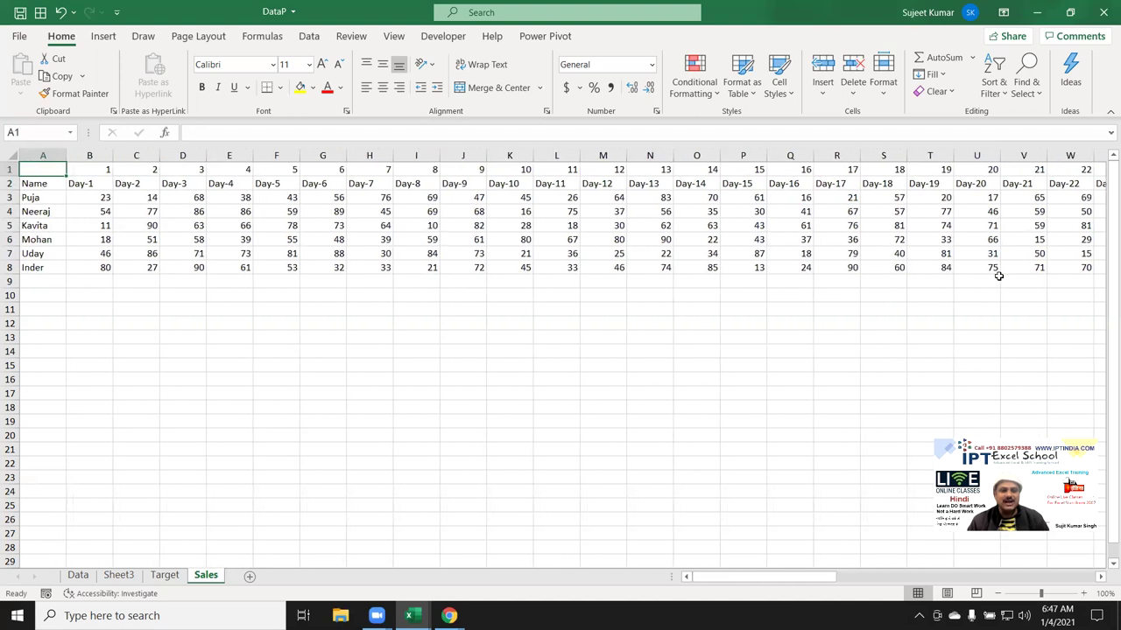
key(ctrl+shift+Right)
key(ctrl+Right)
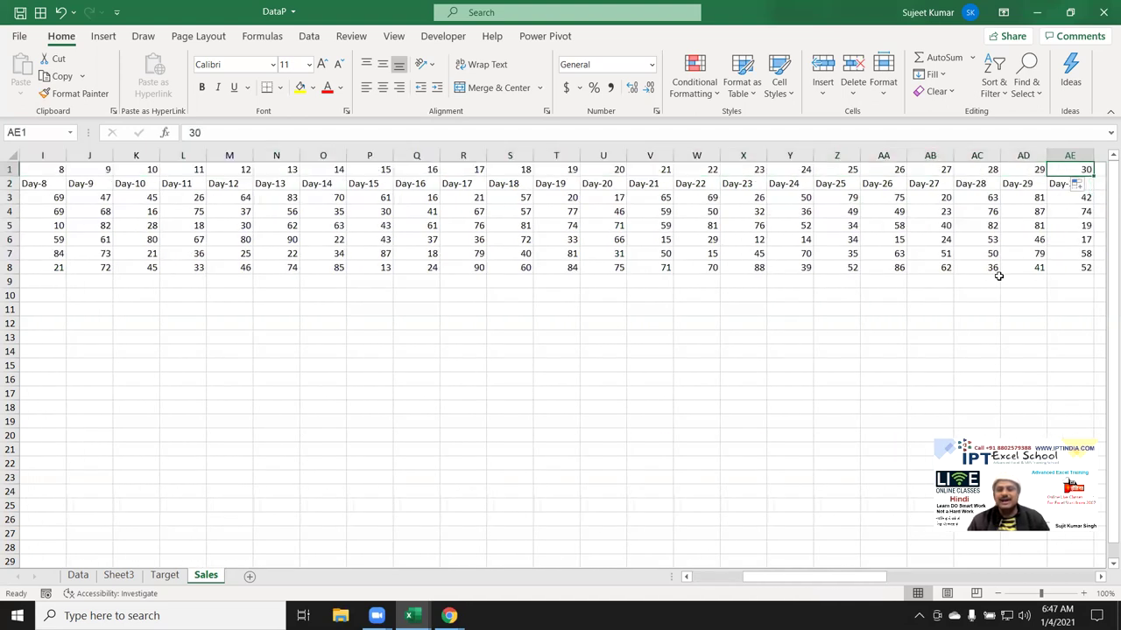
key(Right)
key(Left)
key(ctrl+Left)
key(Right)
key(Left)
key(Left)
key(Right)
key(ctrl+shift+Right)
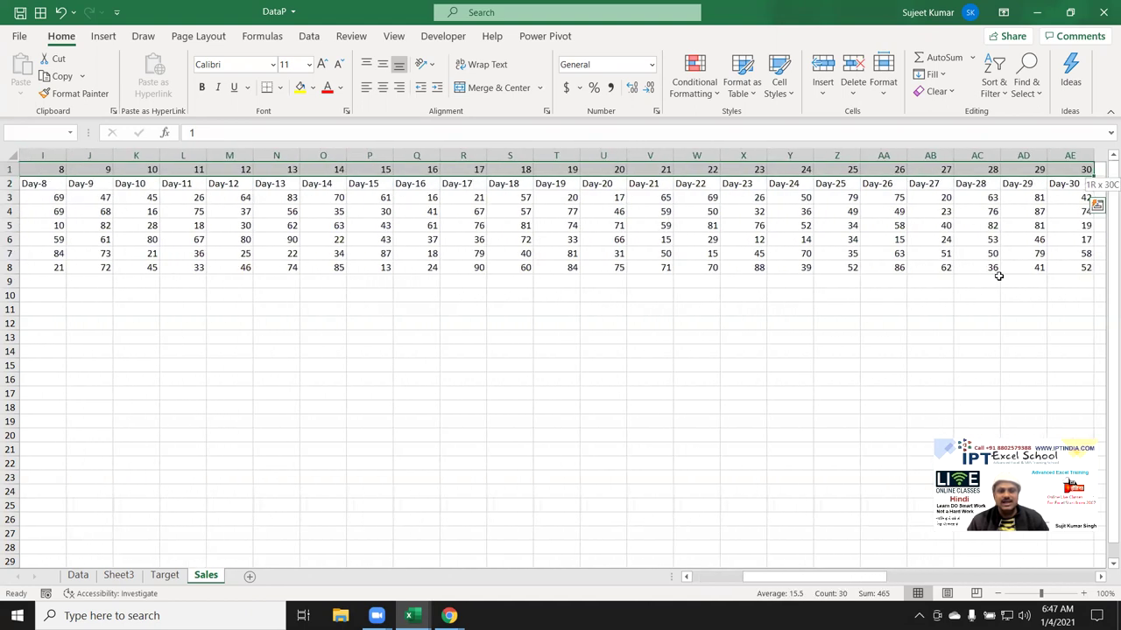
key(ctrl+c)
key(ctrl+Right)
key(Right)
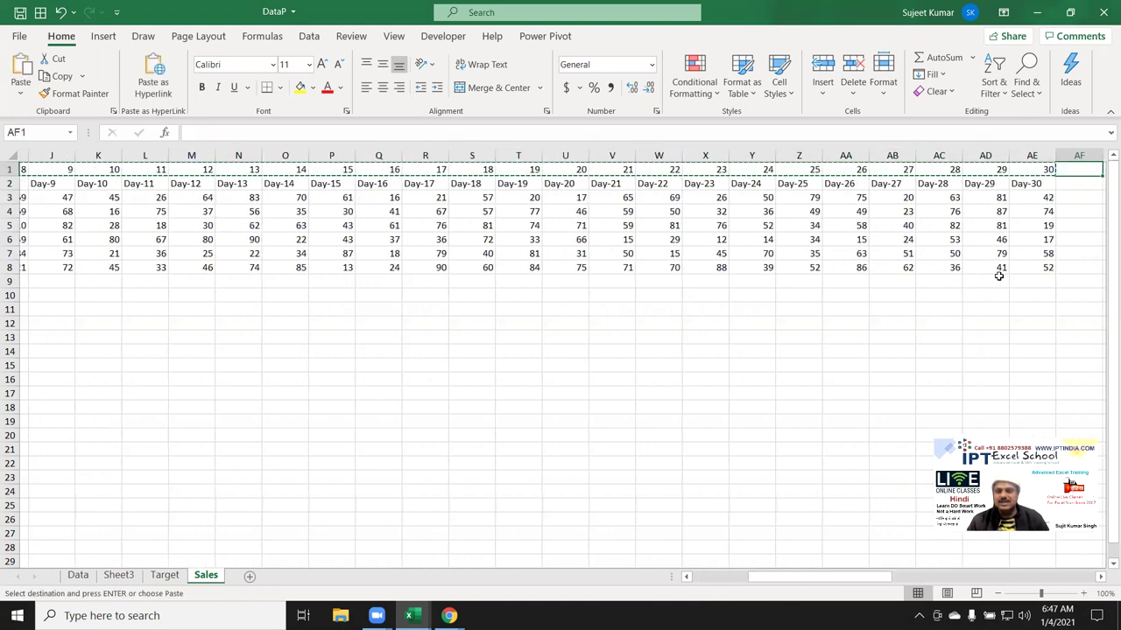
key(ctrl+v)
key(Escape)
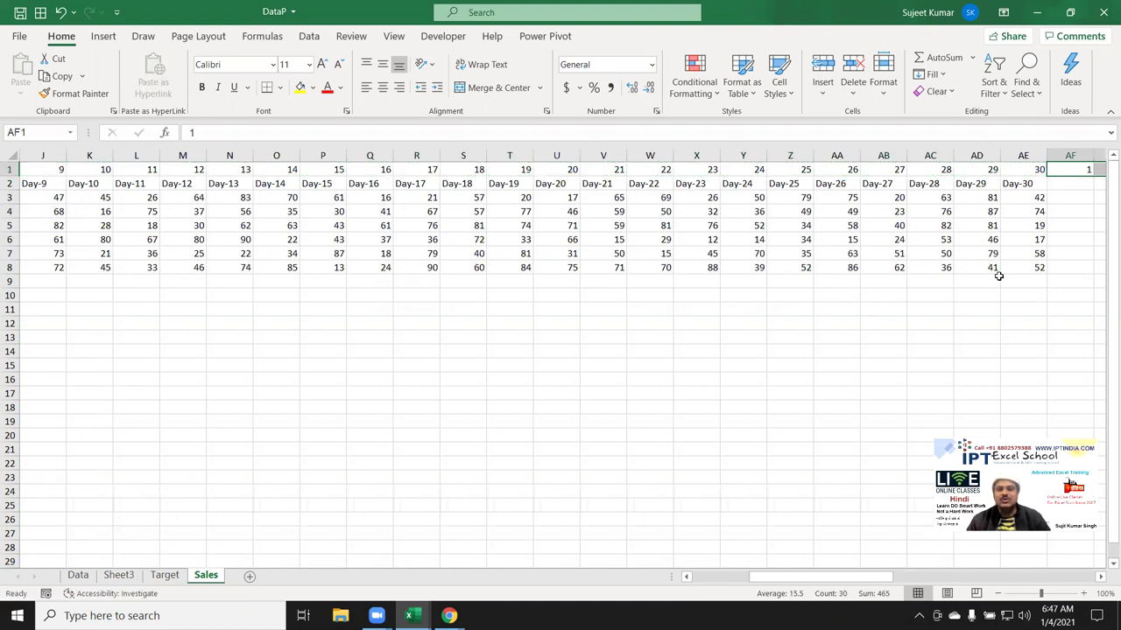
Select the block B1:BI8 covering both number series and the sales rows.
key(ctrl+Left)
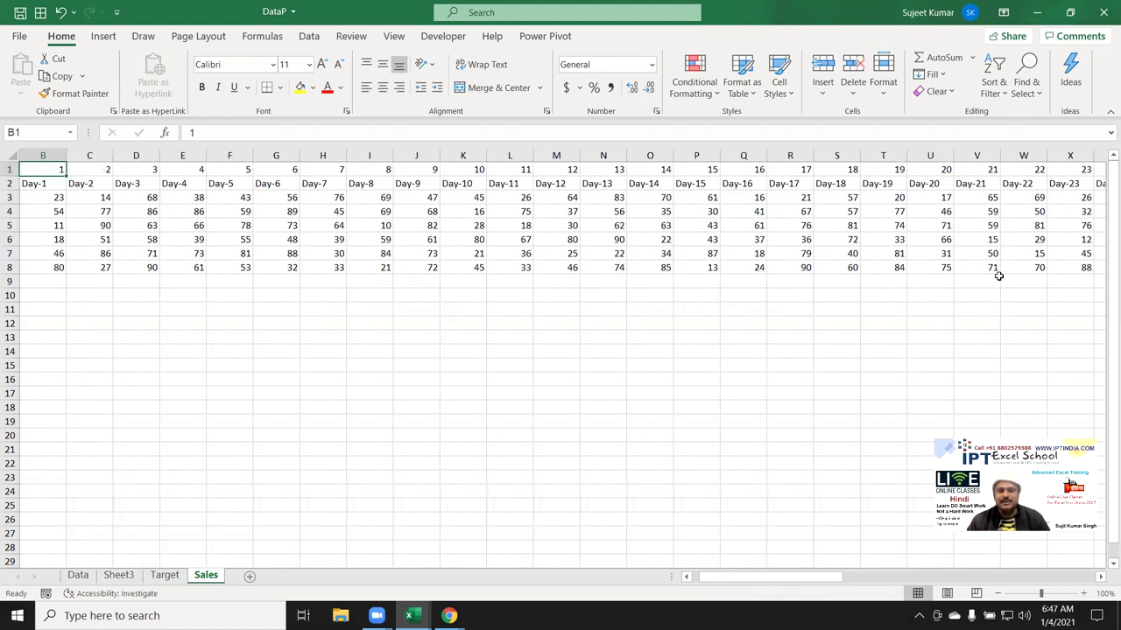
key(Right)
key(Left)
key(ctrl+Right)
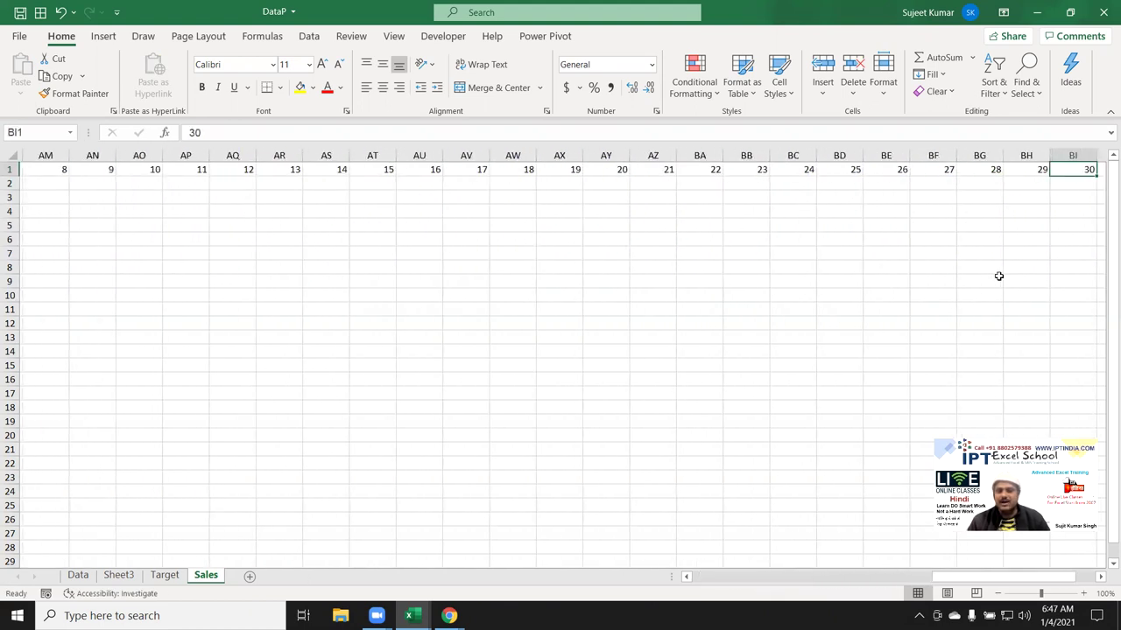
key(Left)
key(Left)
key(Left)
key(Left)
key(Left)
key(Left)
key(Left)
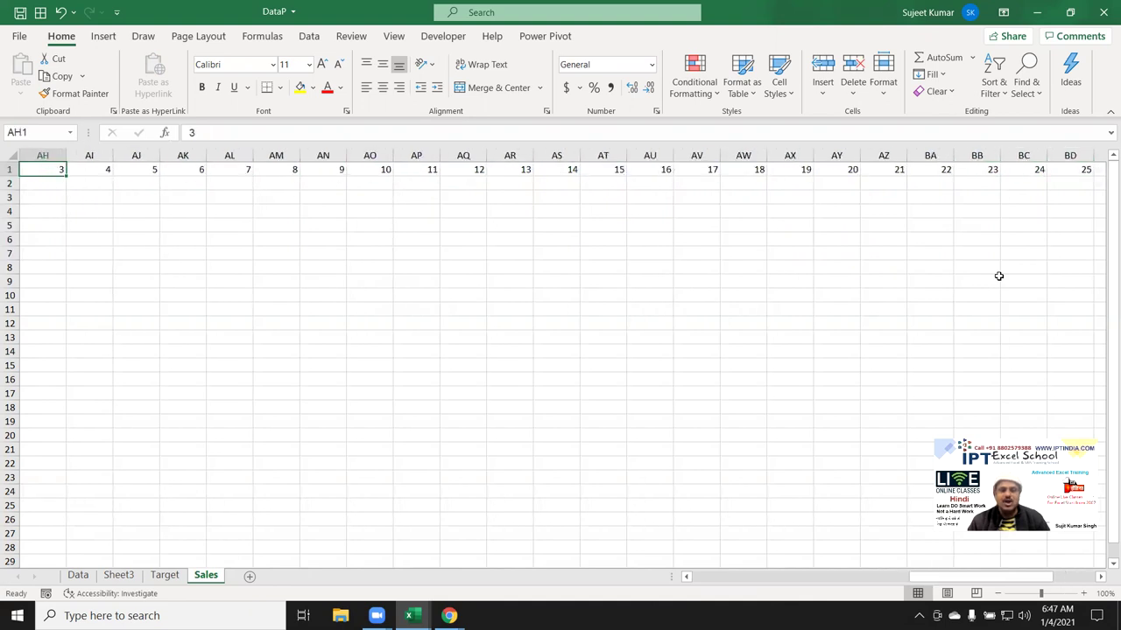
key(Left)
key(Left)
key(Left)
key(ctrl+Left)
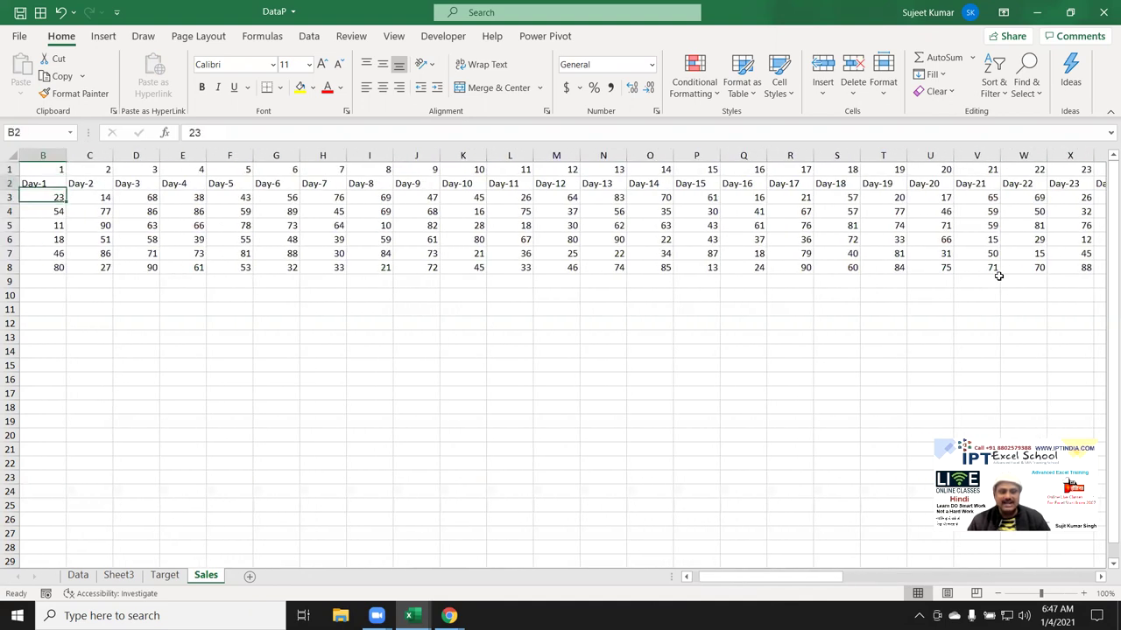
key(Right)
key(Right)
key(Right)
key(Right)
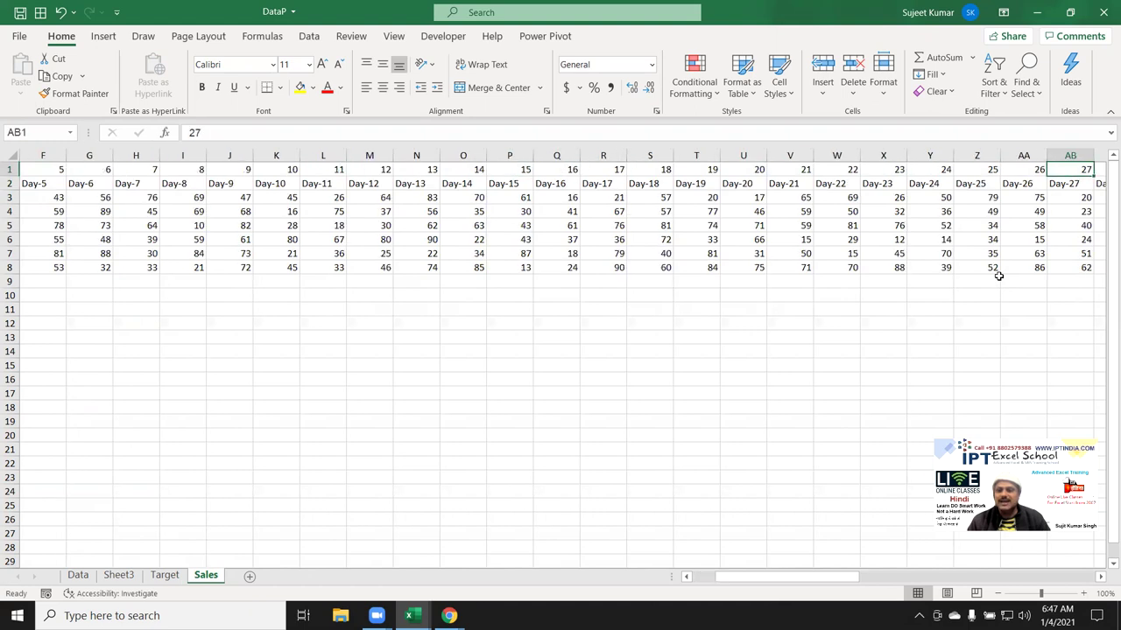
key(Right)
key(Right)
key(Right)
key(Right)
key(Right)
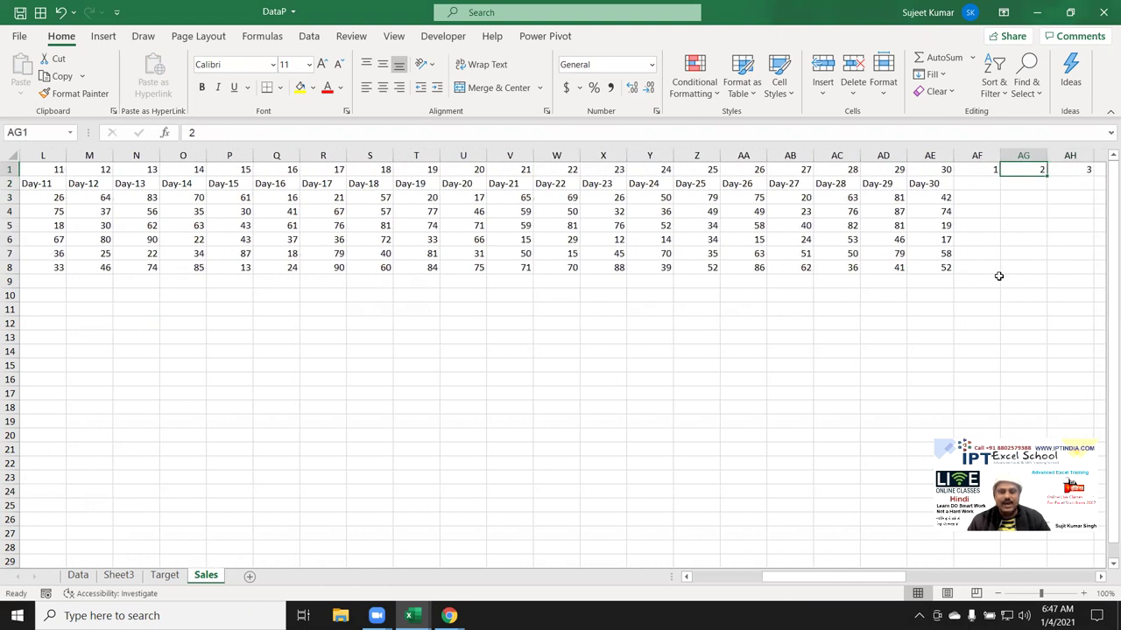
key(Right)
key(Right)
key(Right)
key(Right)
key(Right)
key(Right)
key(Right)
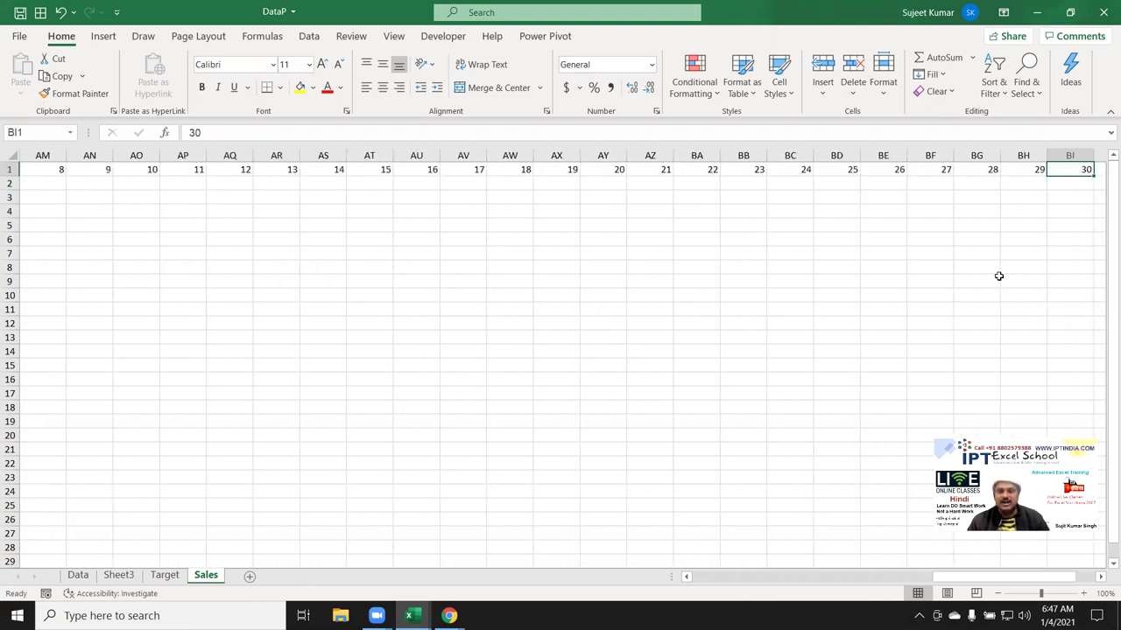
key(ctrl+shift+Left)
key(shift+Left)
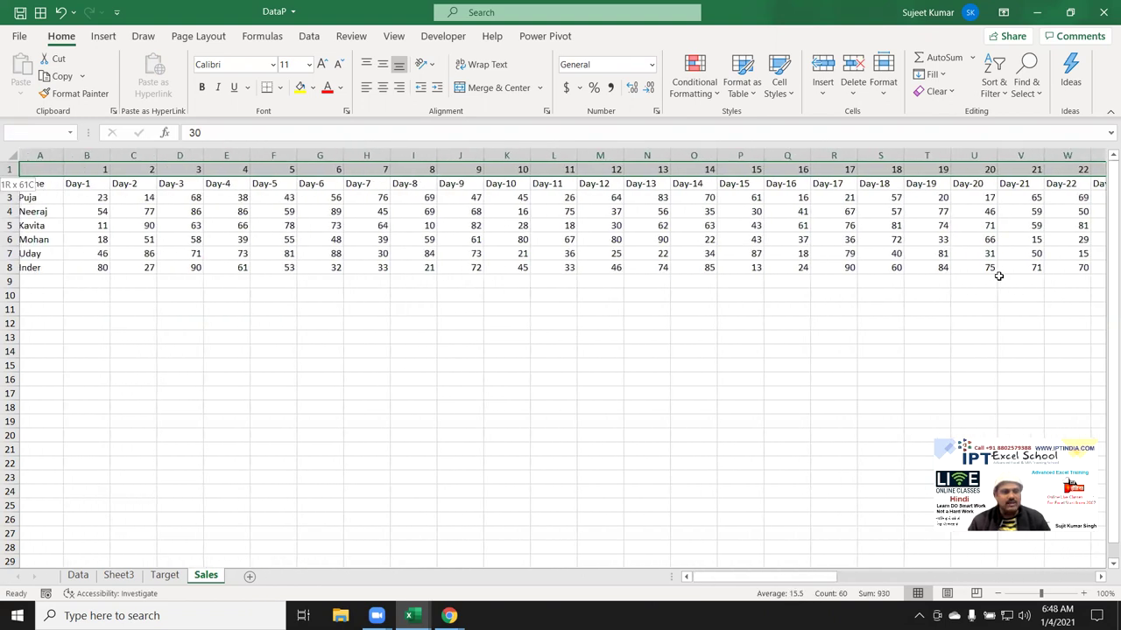
key(shift+Right)
key(shift+Down)
key(shift+Down)
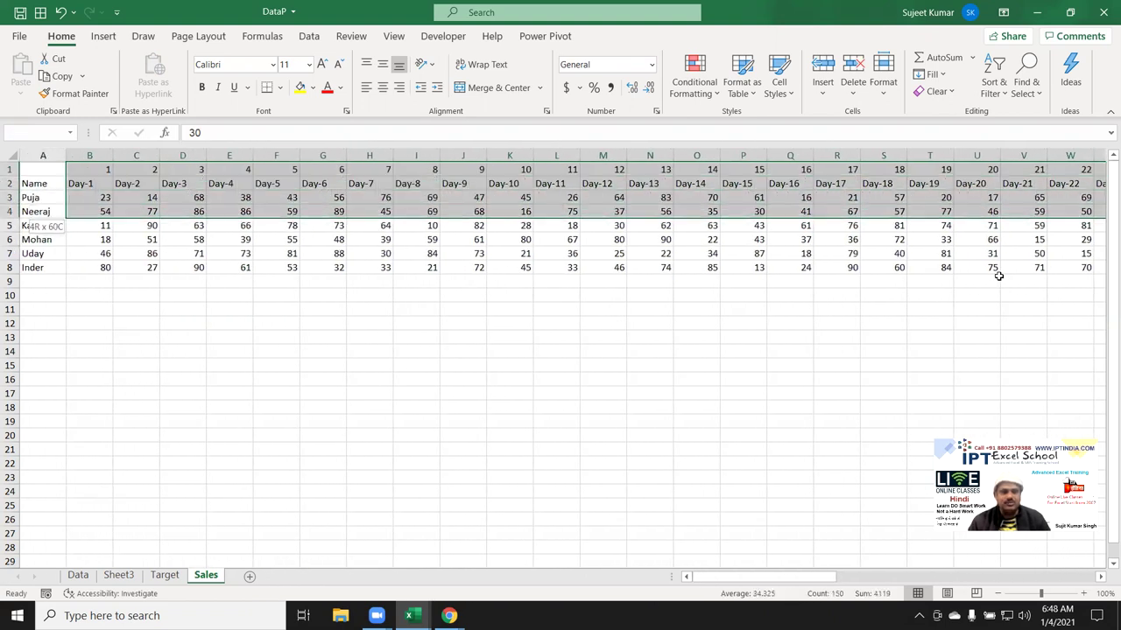
key(shift+Down)
key(shift+Down)
key(shift+Down)
key(shift+Down)
key(shift+Down)
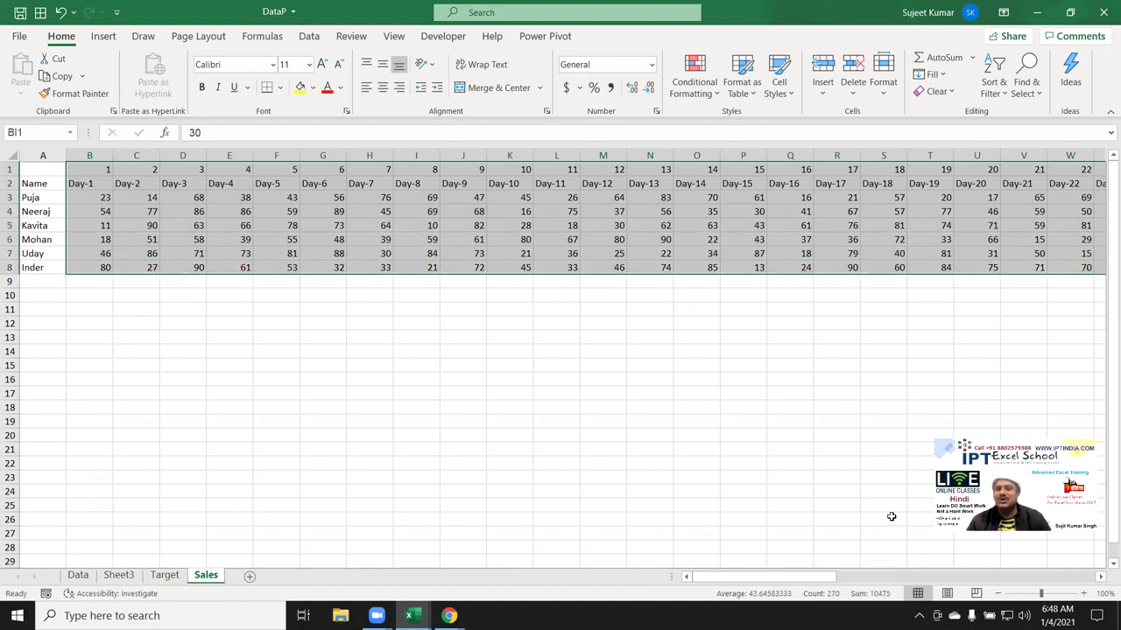
Custom-sort the selection left to right by Row 1, smallest to largest.
click(996, 87)
click(1013, 165)
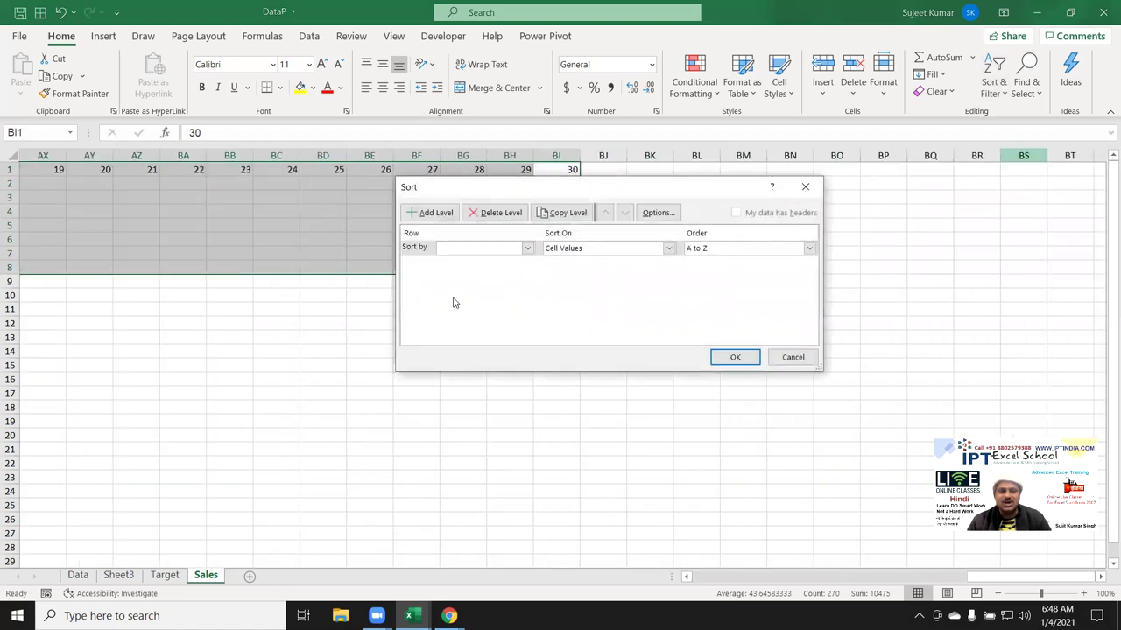
click(487, 248)
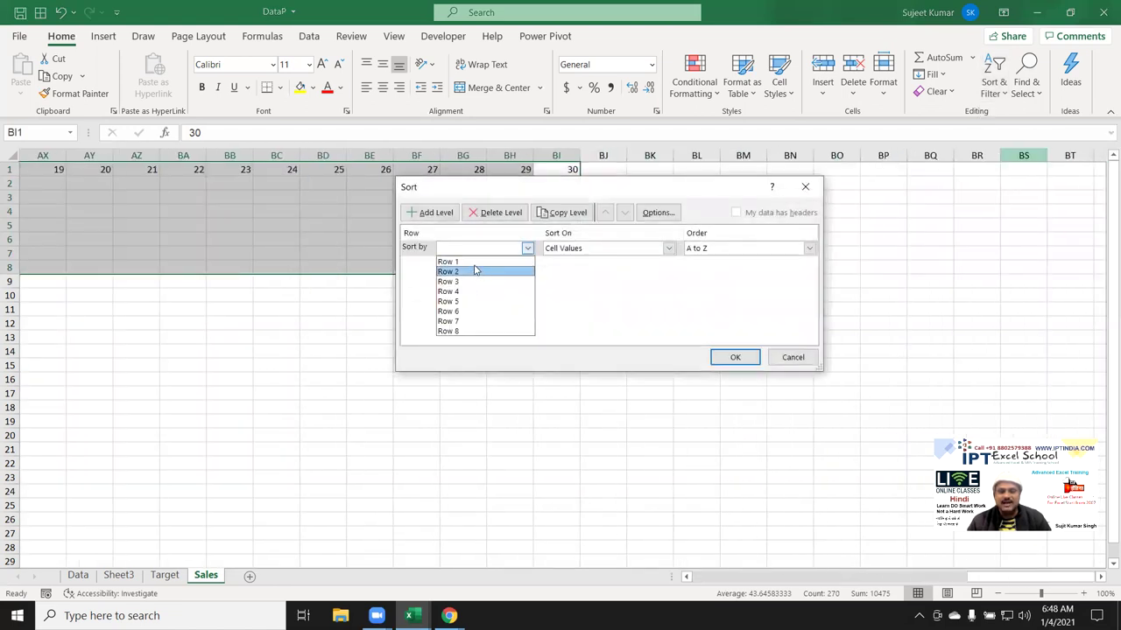
click(657, 213)
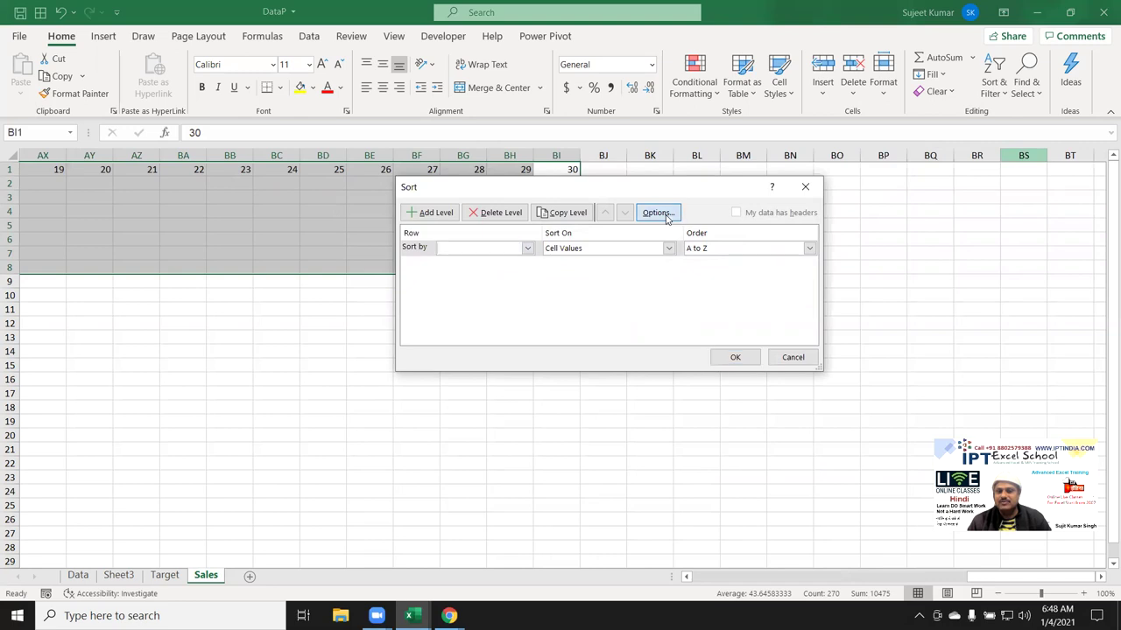
click(657, 212)
click(552, 274)
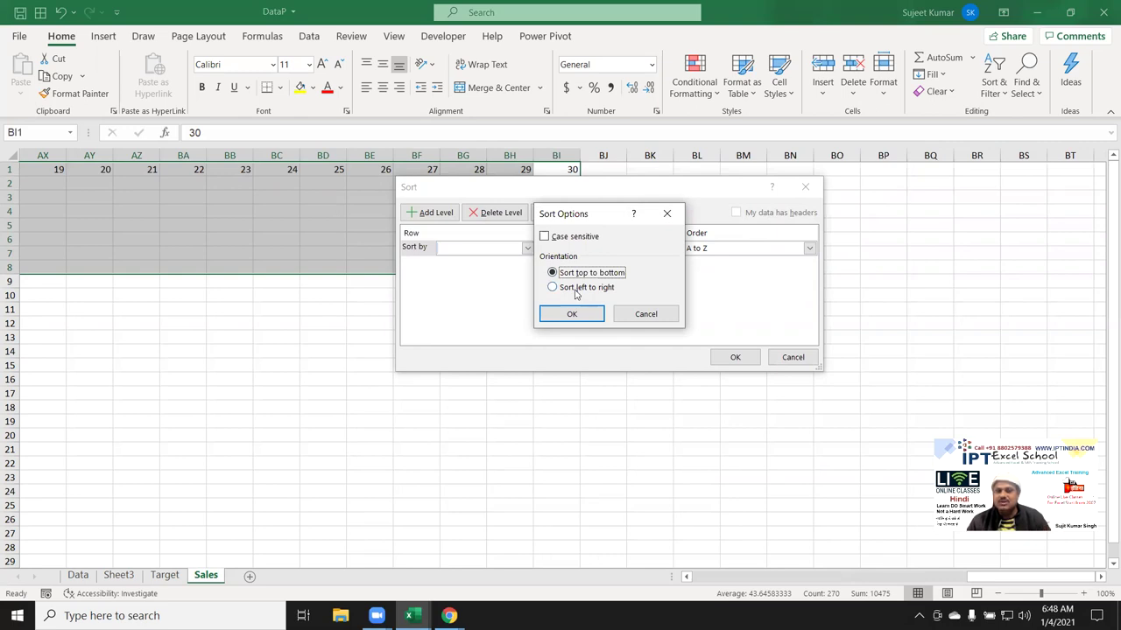
click(575, 292)
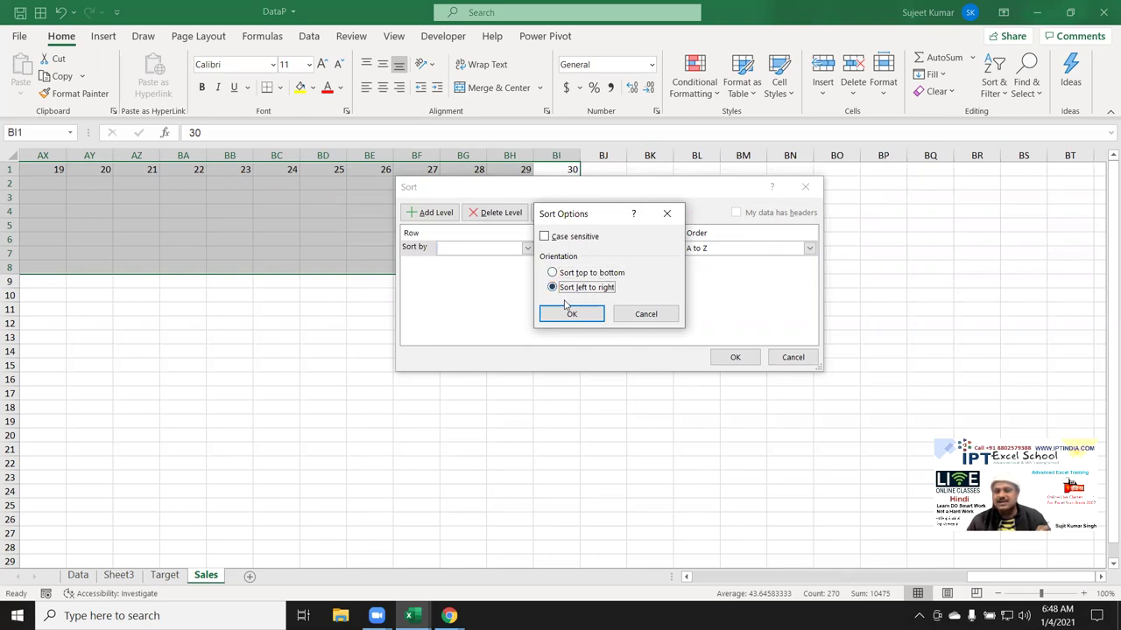
click(586, 319)
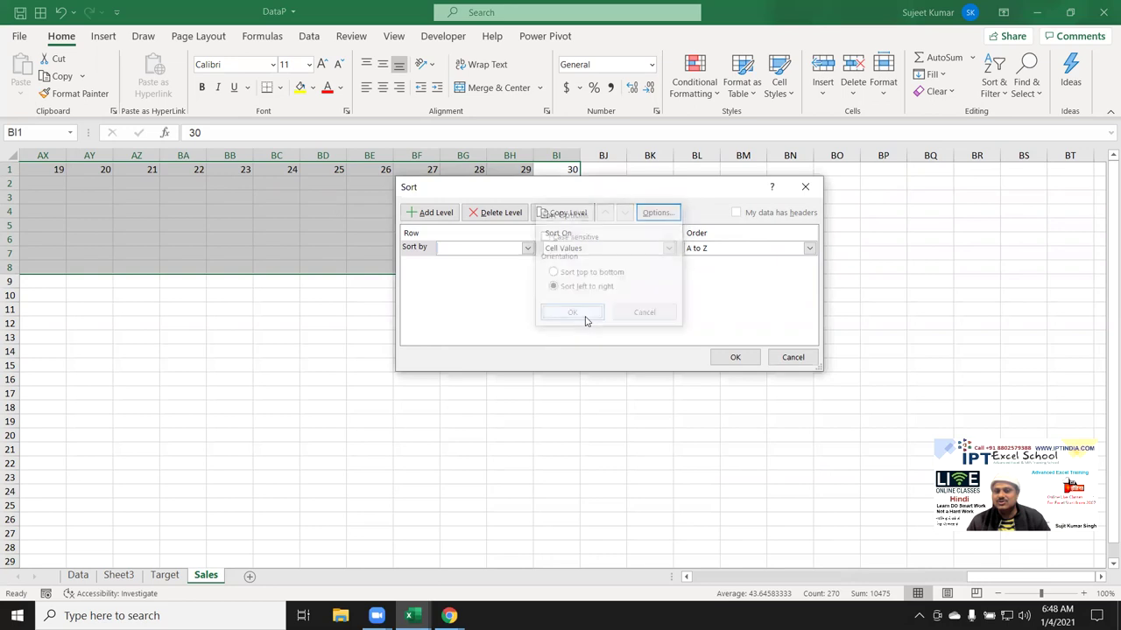
click(506, 250)
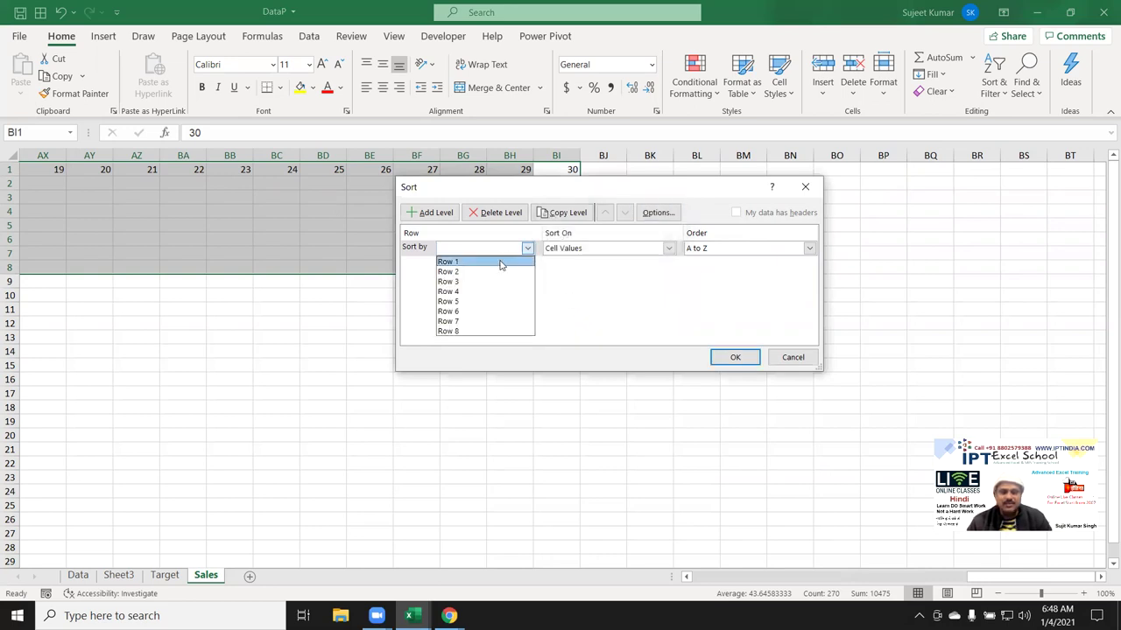
click(501, 262)
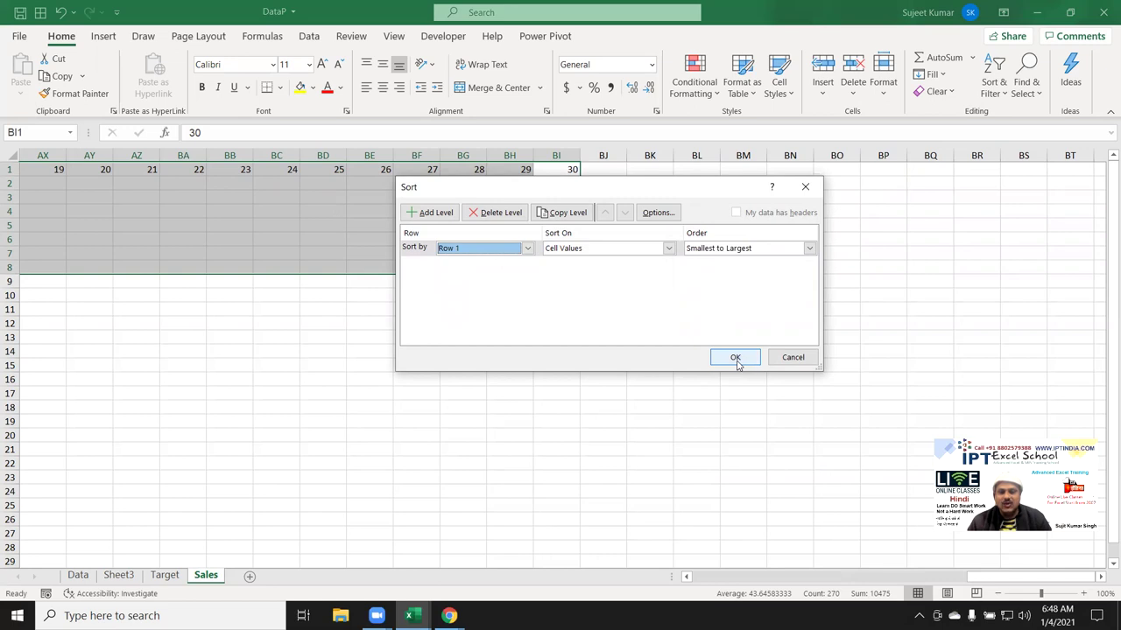
click(735, 358)
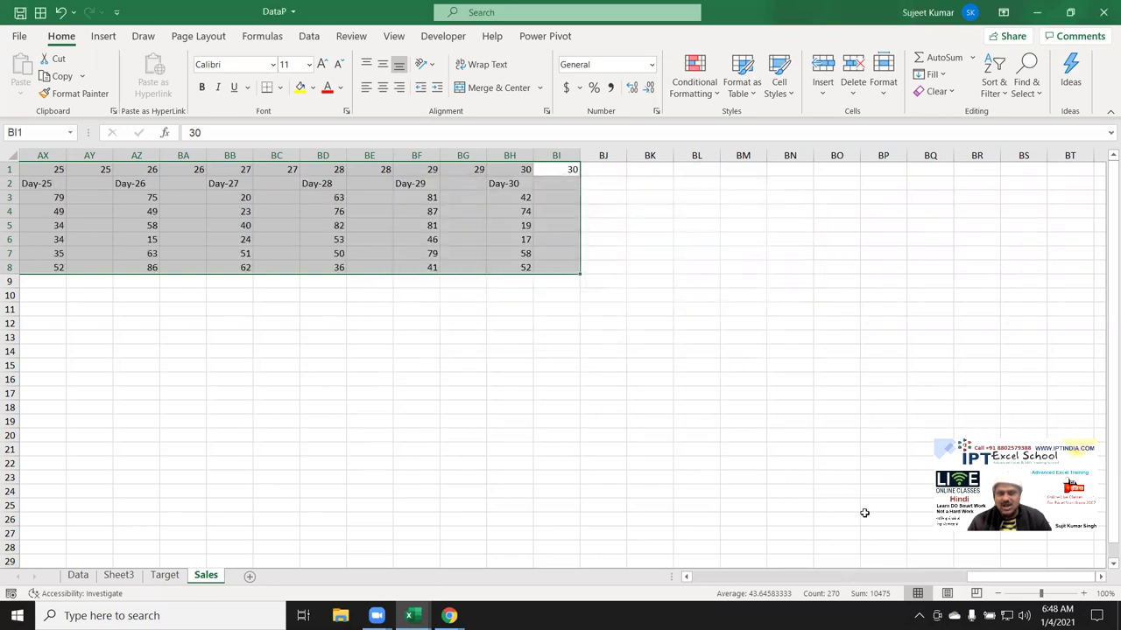
Scroll back to column A and undo the sort, restoring Day-1 to Day-30 side by side.
drag(960, 580, 700, 580)
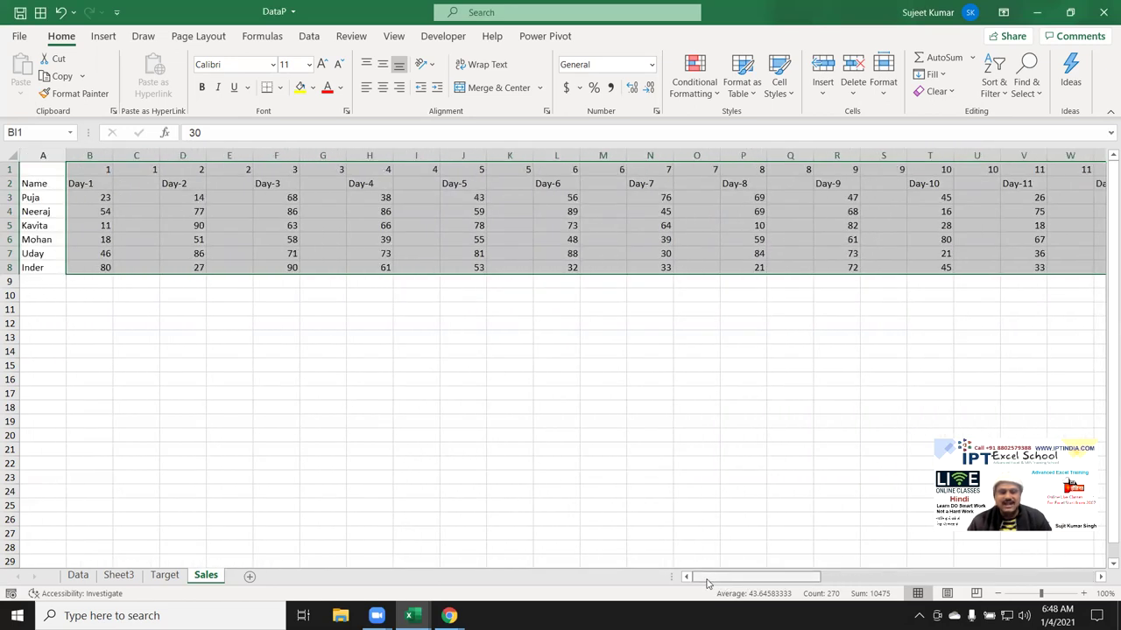
drag(29, 184, 31, 254)
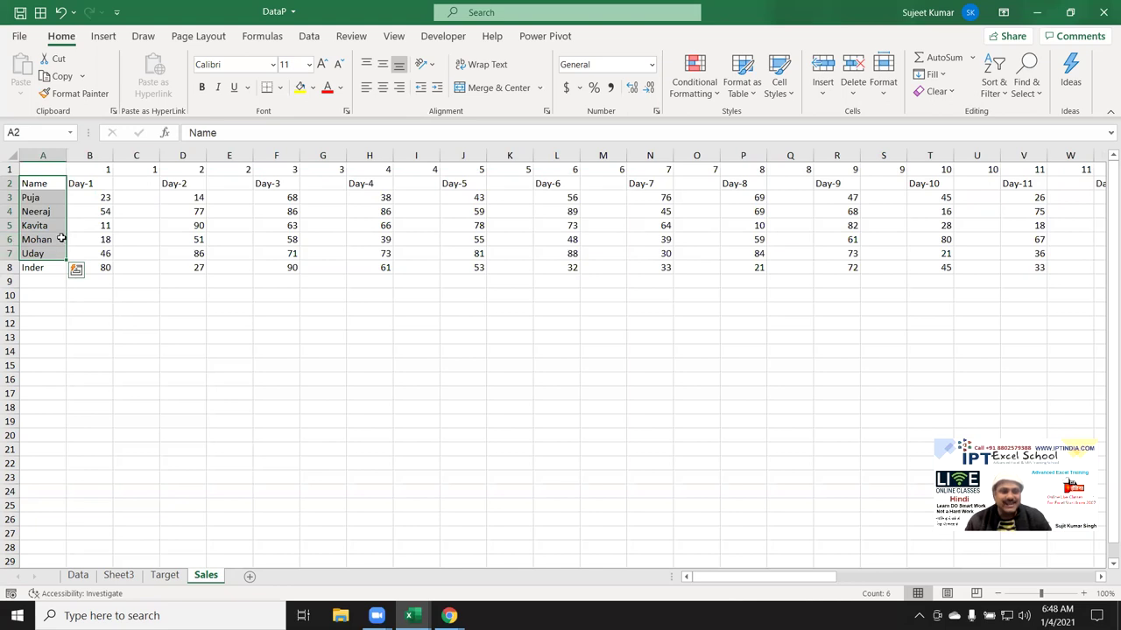
key(ctrl+shift+End)
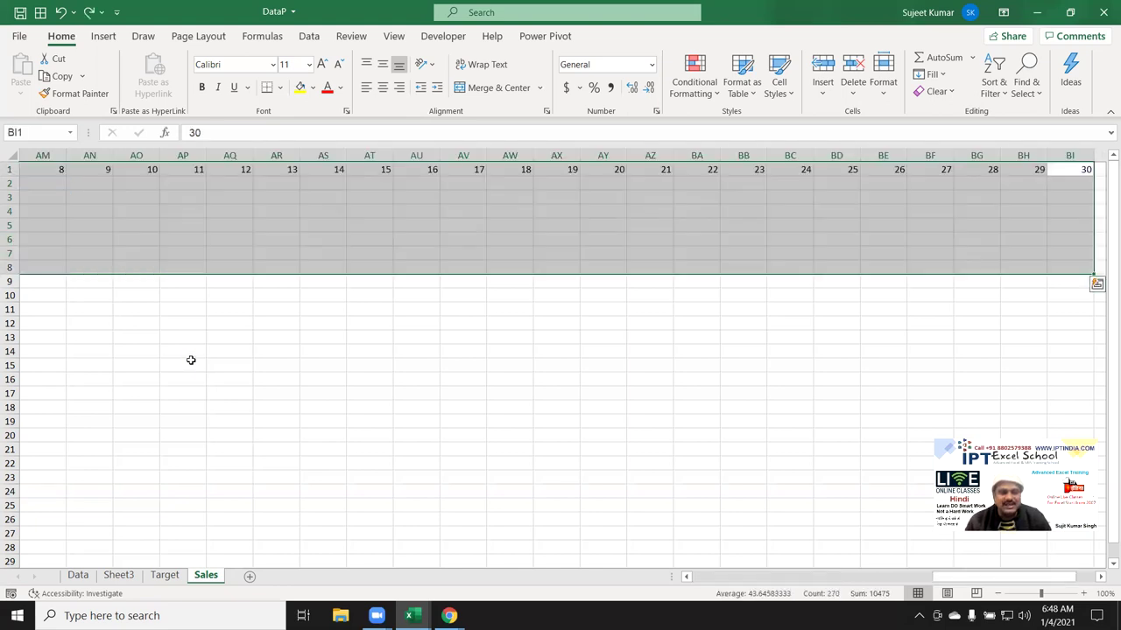
click(88, 193)
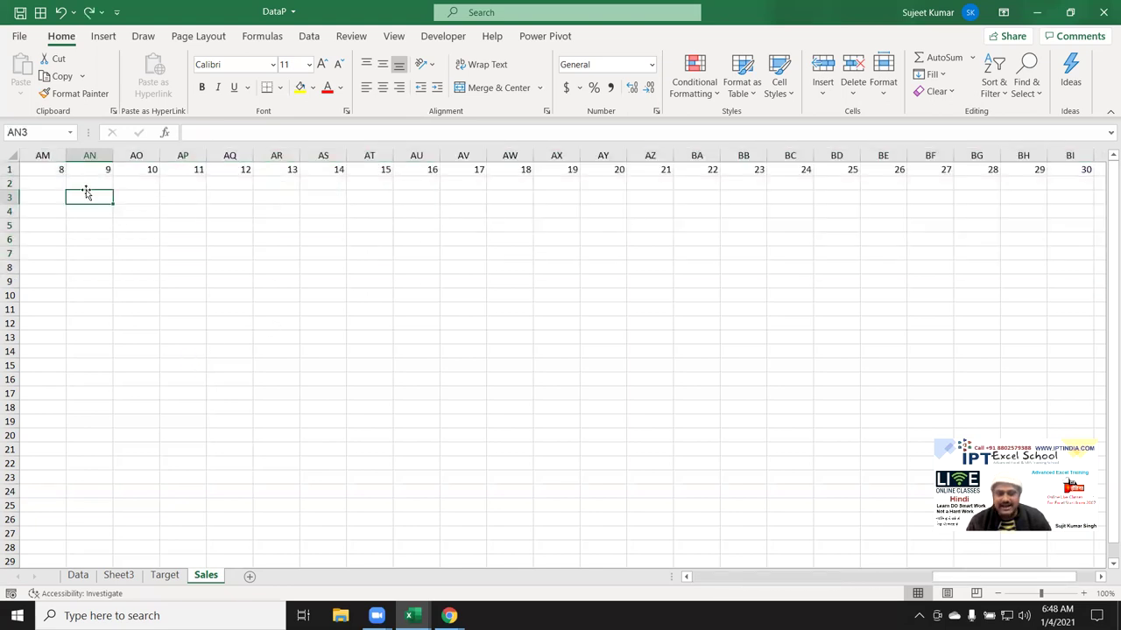
Type % in AF2 and fill it across AF2:BI2.
key(ctrl+Left)
key(Up)
key(Right)
text(%)
key(Return)
key(Up)
key(Up)
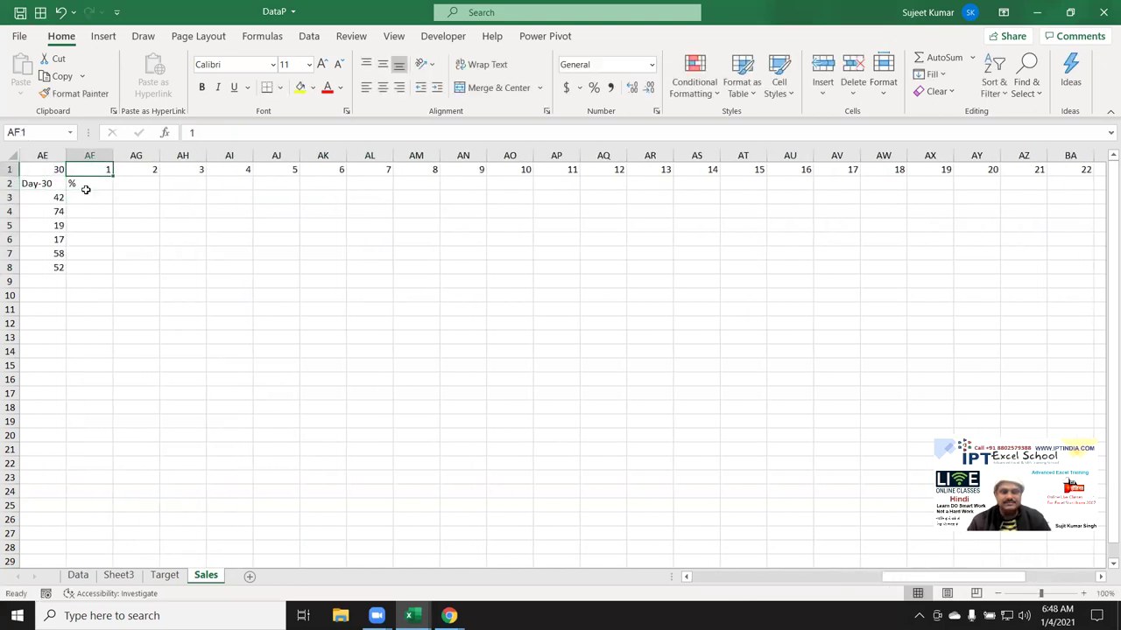
key(ctrl+Right)
key(Down)
key(ctrl+shift+Left)
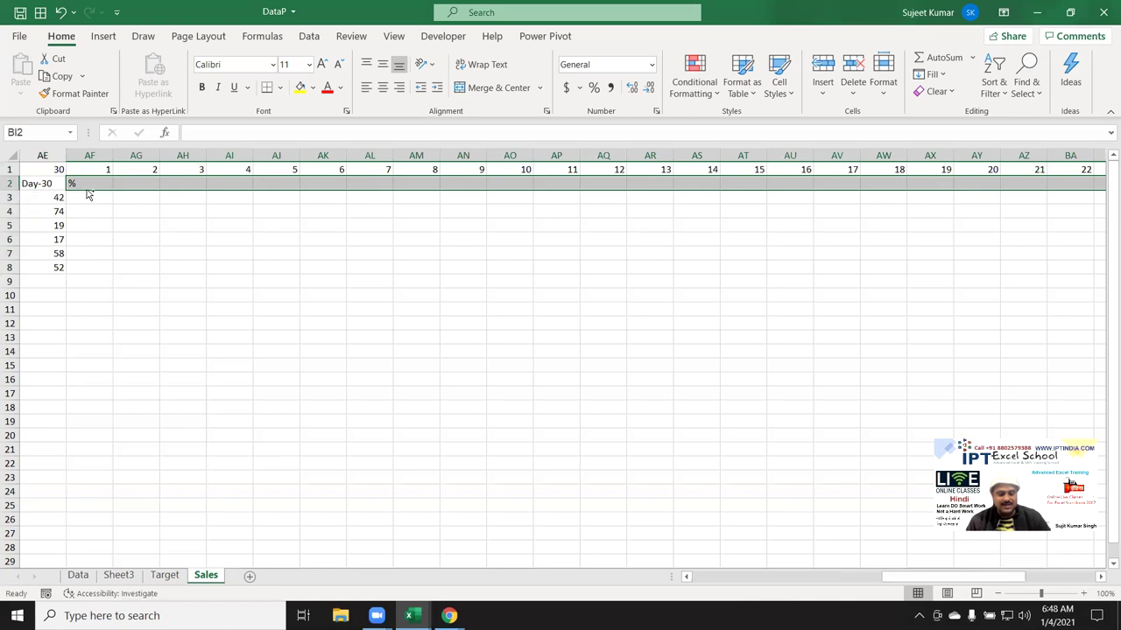
key(ctrl+r)
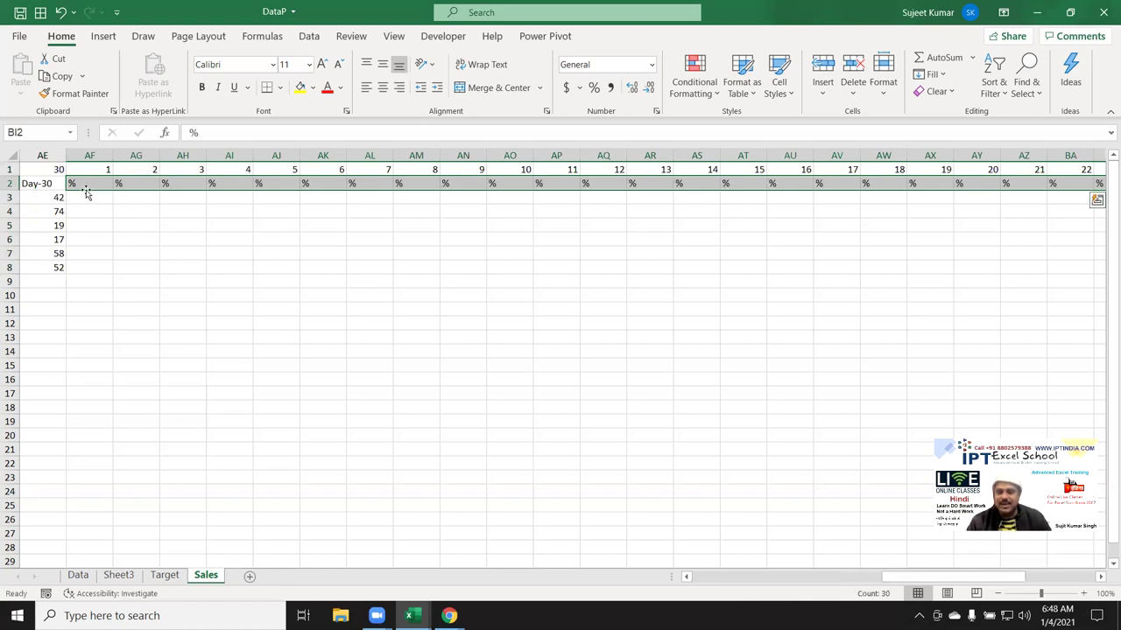
key(Right)
Check the Day headers, the Day-30 values and the new % heading in AF2.
key(ctrl+Left)
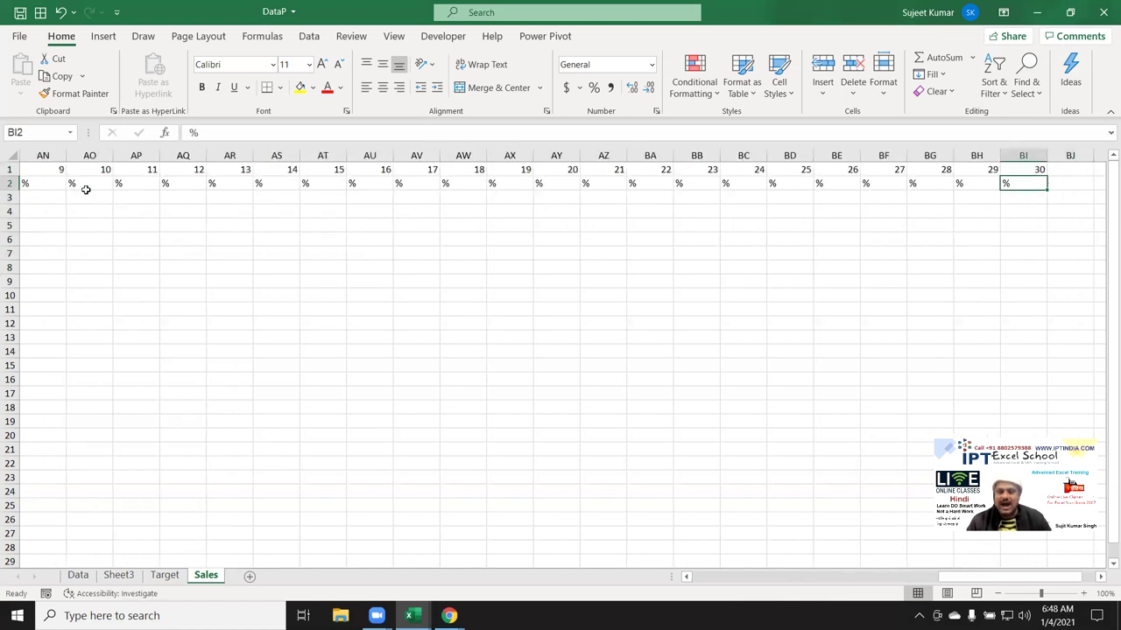
key(ctrl+Left)
key(Right)
key(Right)
key(Right)
key(Right)
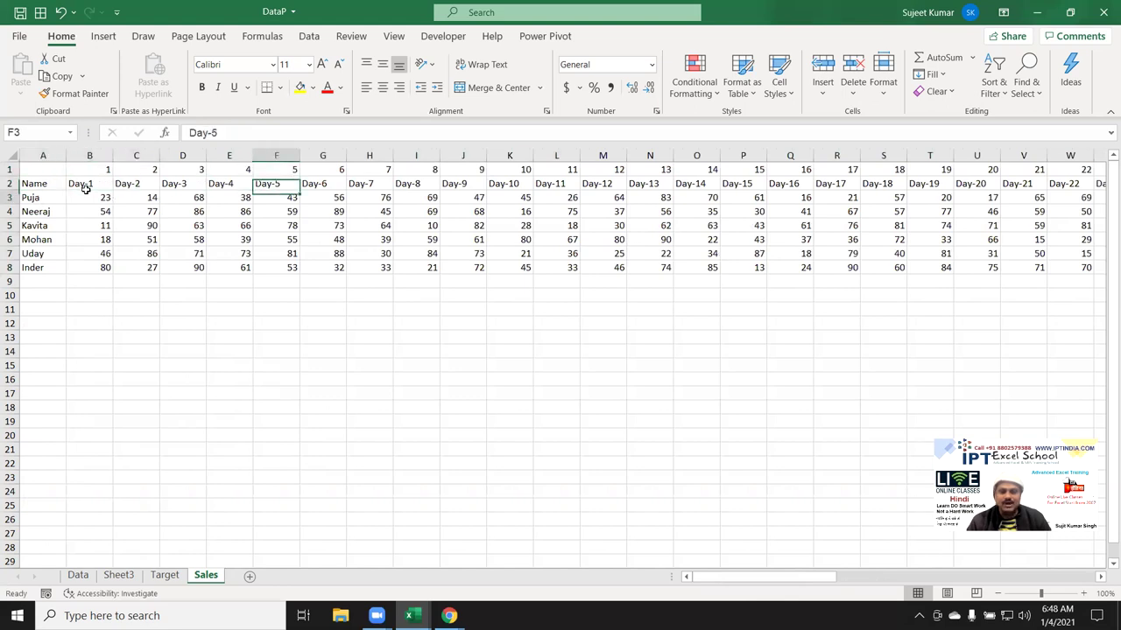
key(Down)
key(ctrl+Right)
key(Right)
key(Right)
key(Up)
key(Left)
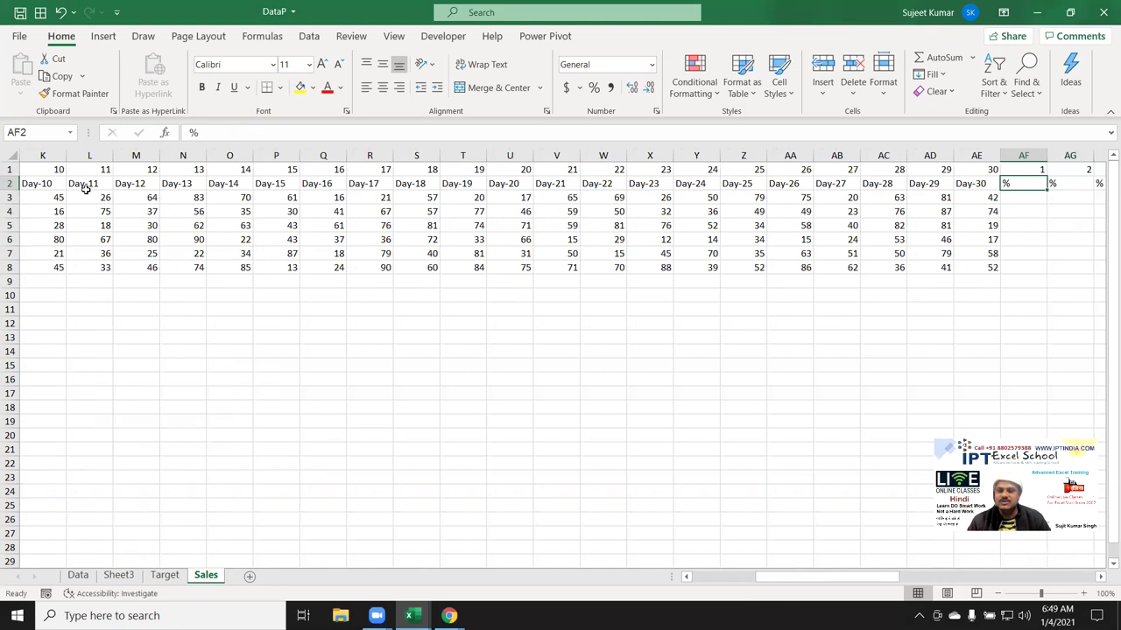
key(ctrl+Left)
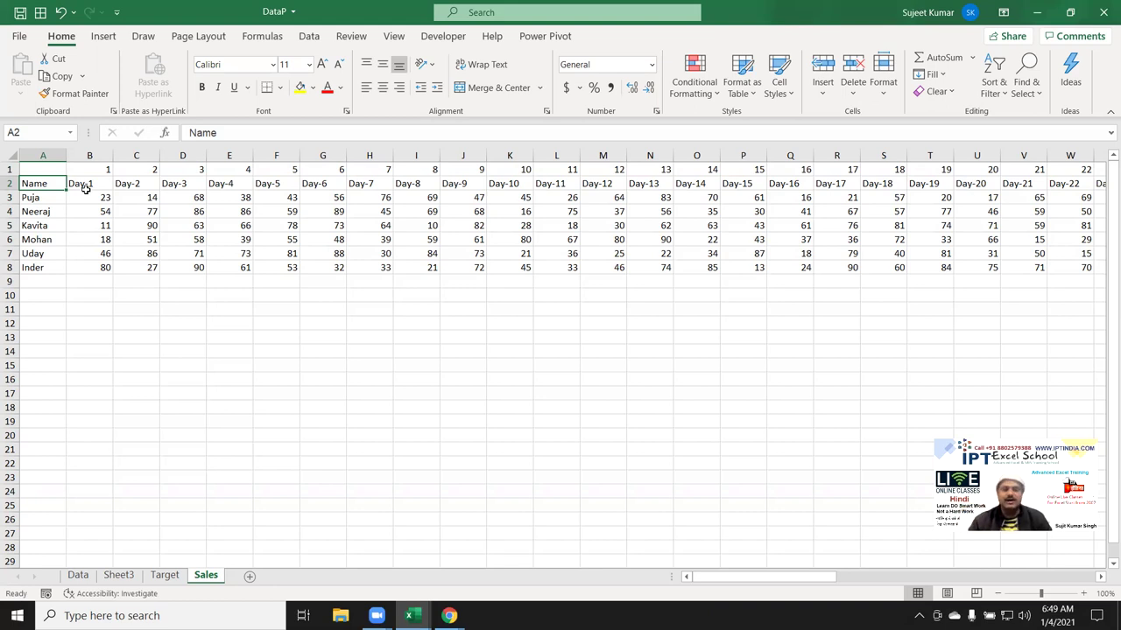
Inspect the Day-29 and Day-30 columns and the numbering row out to BI.
click(85, 189)
key(ctrl+Right)
key(Down)
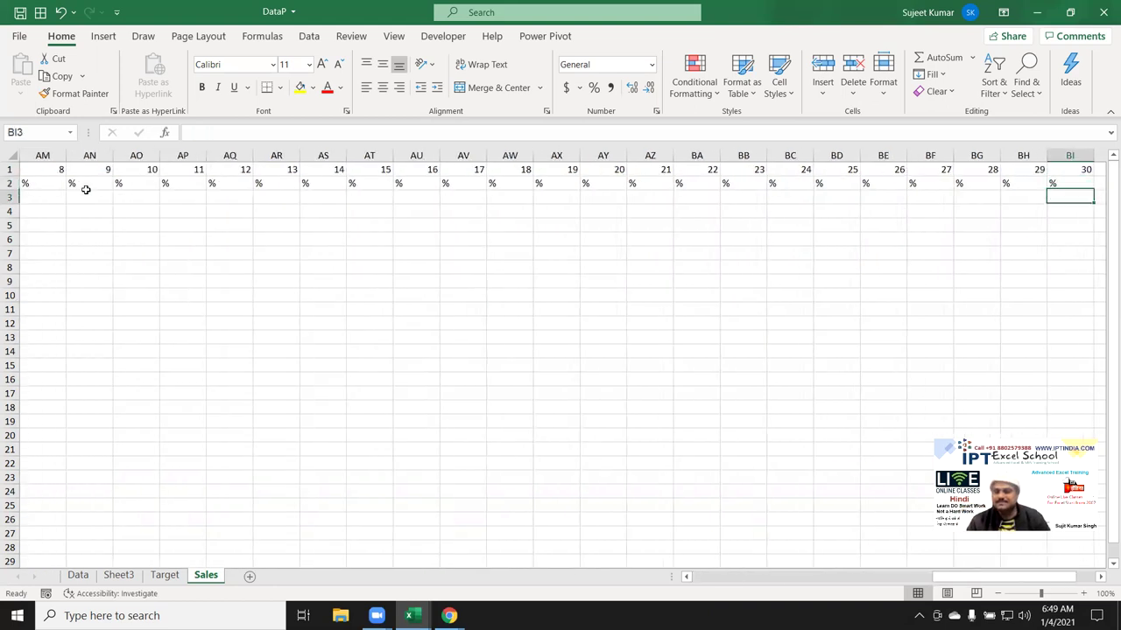
key(ctrl+Left)
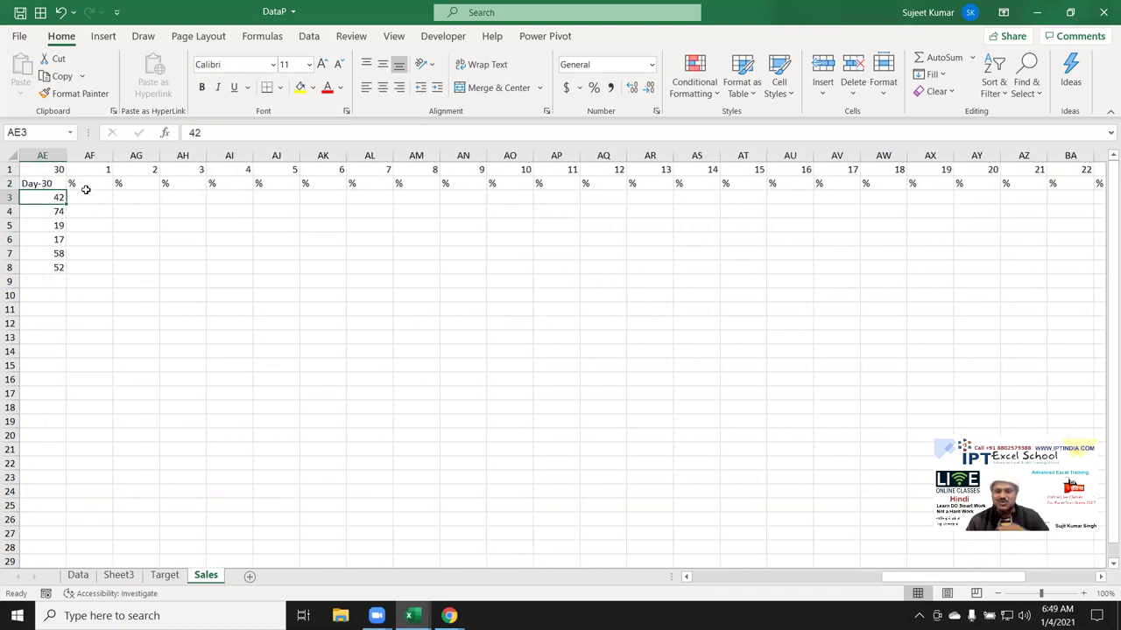
key(Left)
key(Right)
key(Up)
key(ctrl+Left)
key(Right)
key(Up)
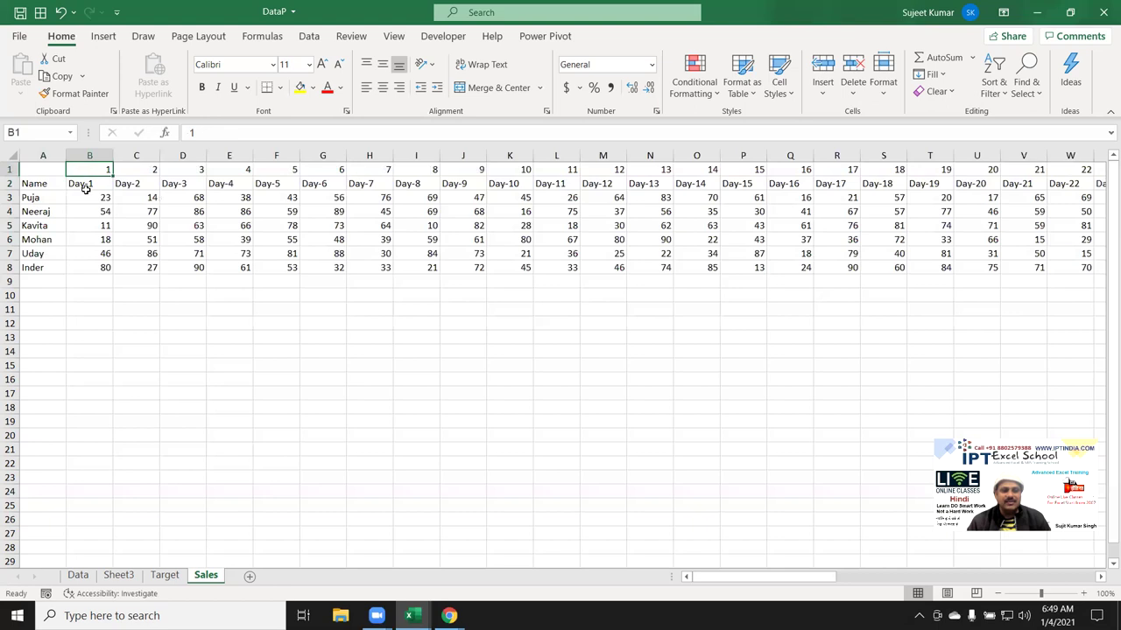
key(ctrl+shift+Right)
Select A1:BI8, the whole sales block with numbering row, and open Sort & Filter.
key(ctrl+Home)
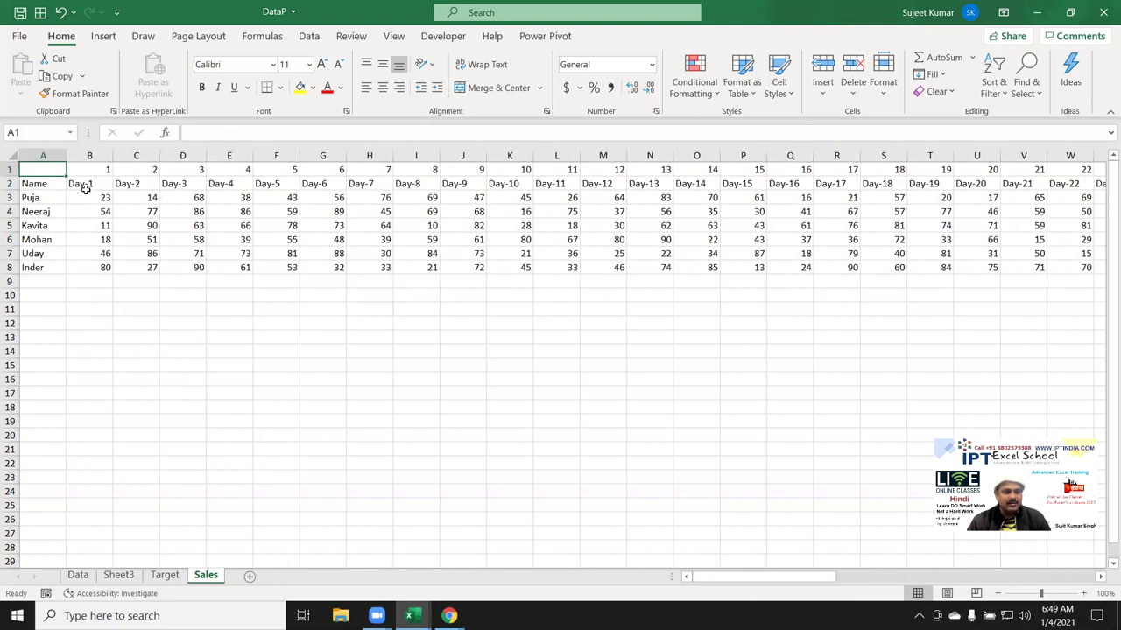
key(ctrl+shift+Right)
key(shift+Down)
key(shift+Down)
key(shift+Down)
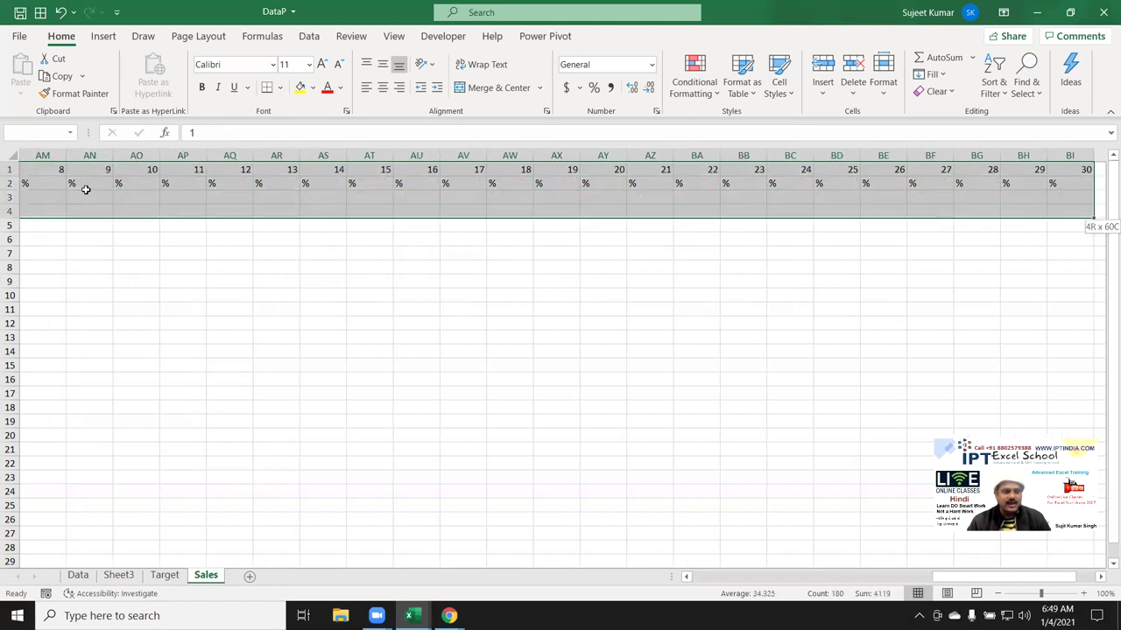
key(shift+Down)
key(shift+Down)
key(shift+Down)
key(shift+Down)
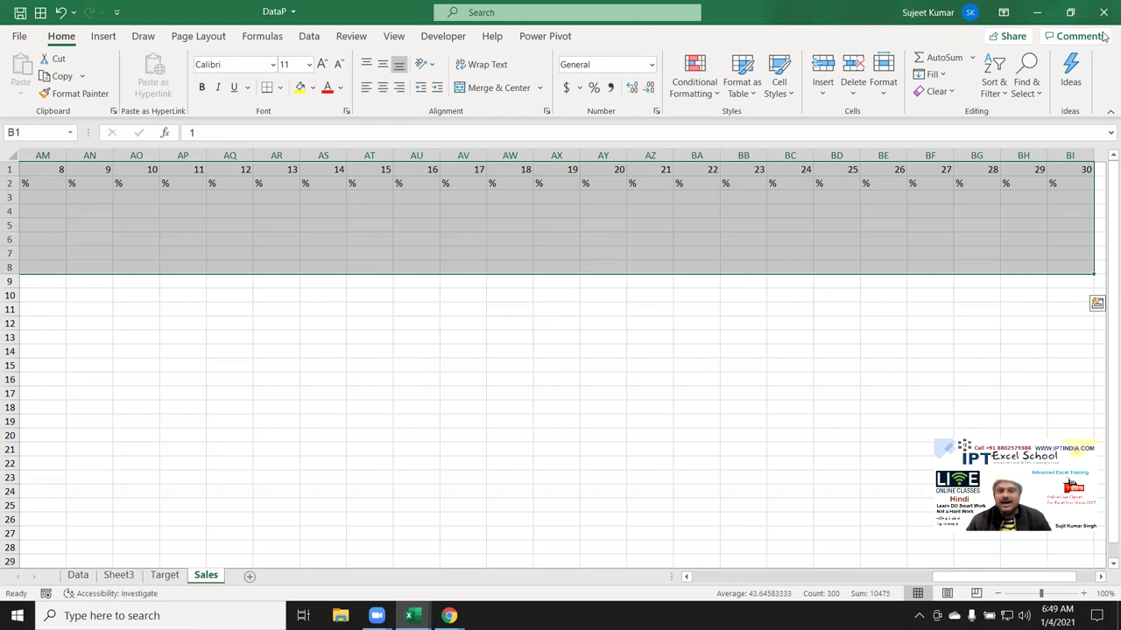
click(993, 85)
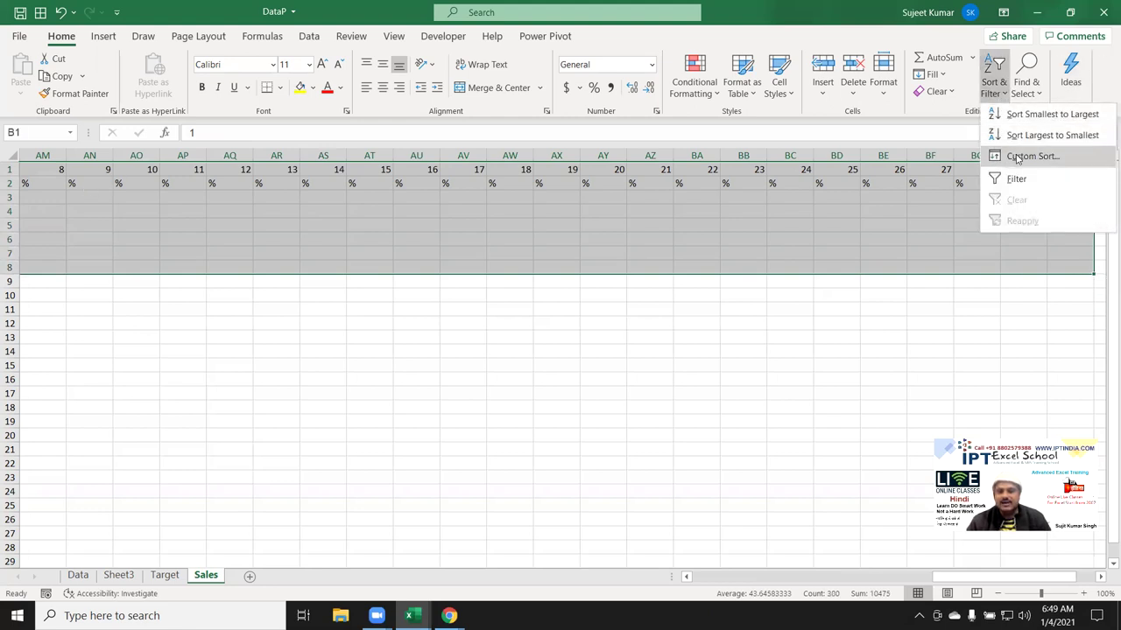
Sort the block left to right by Row 1, smallest to largest, then select row 1.
click(1018, 156)
click(476, 252)
click(479, 263)
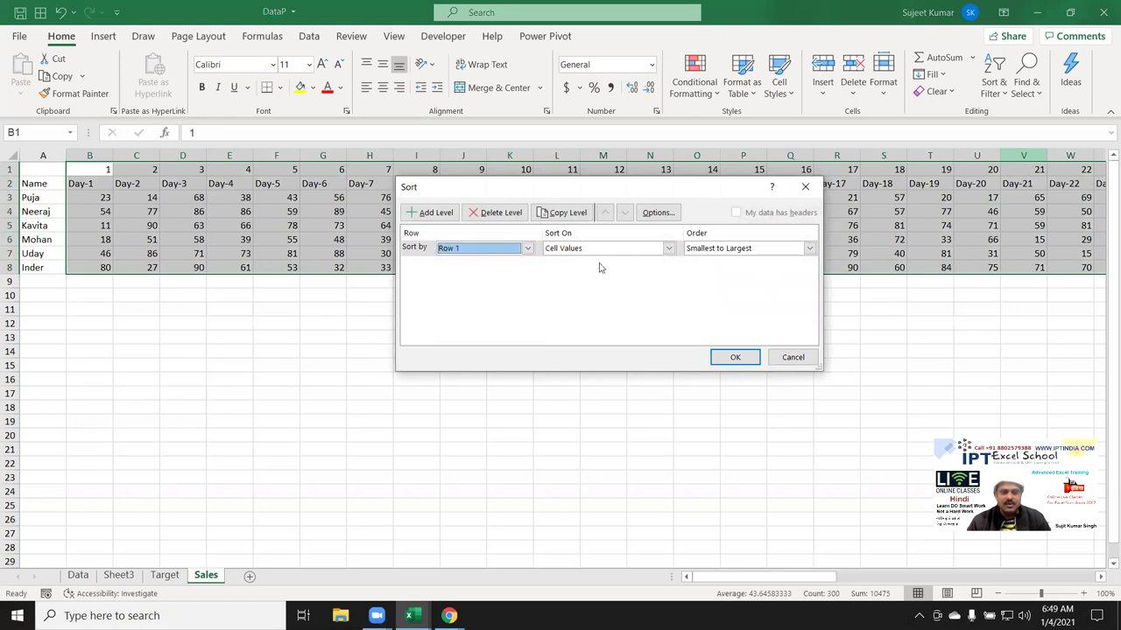
click(672, 216)
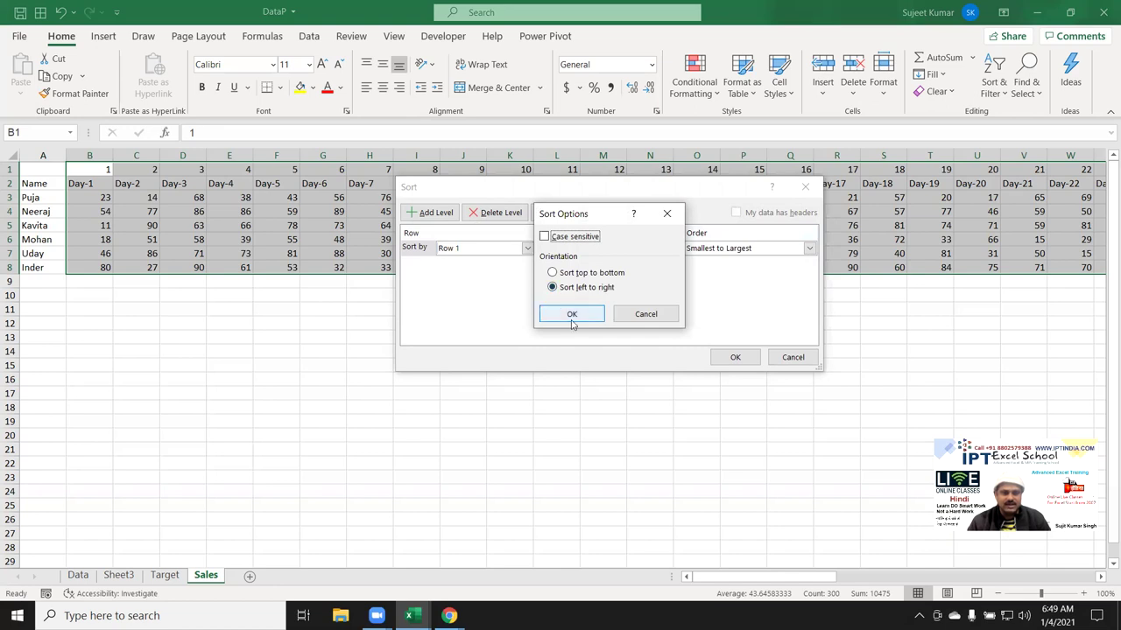
click(565, 313)
click(746, 361)
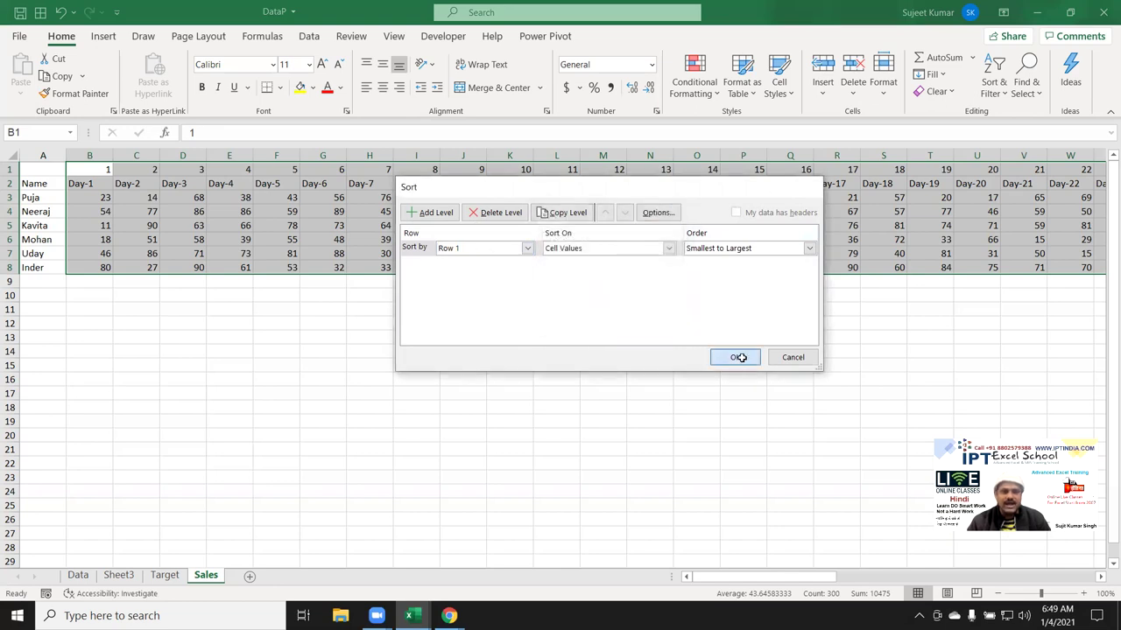
click(379, 225)
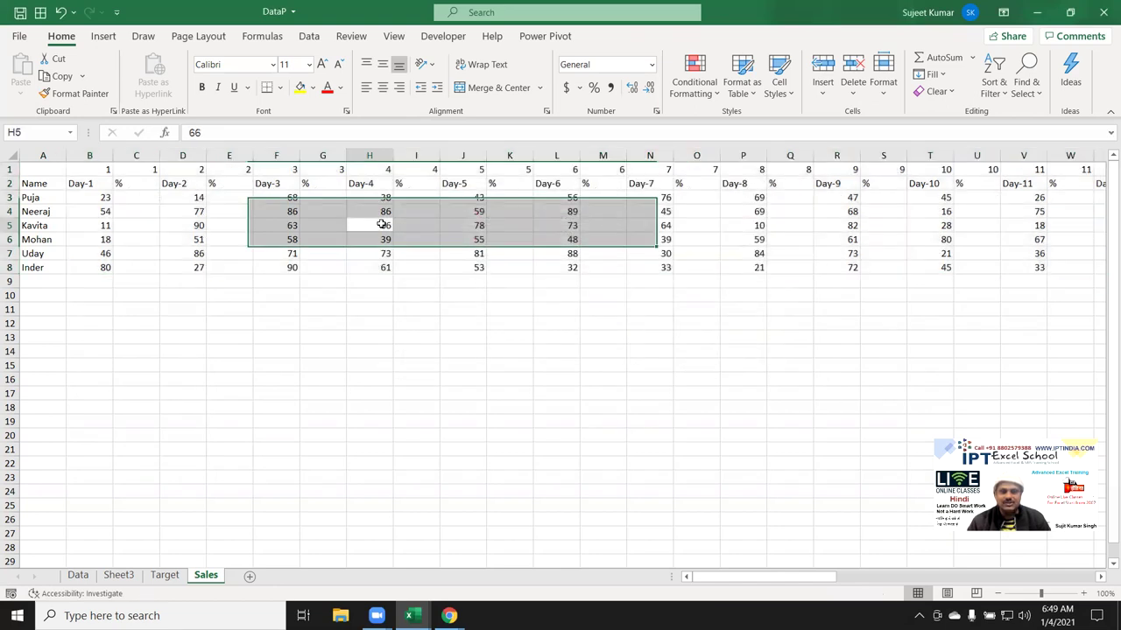
click(9, 168)
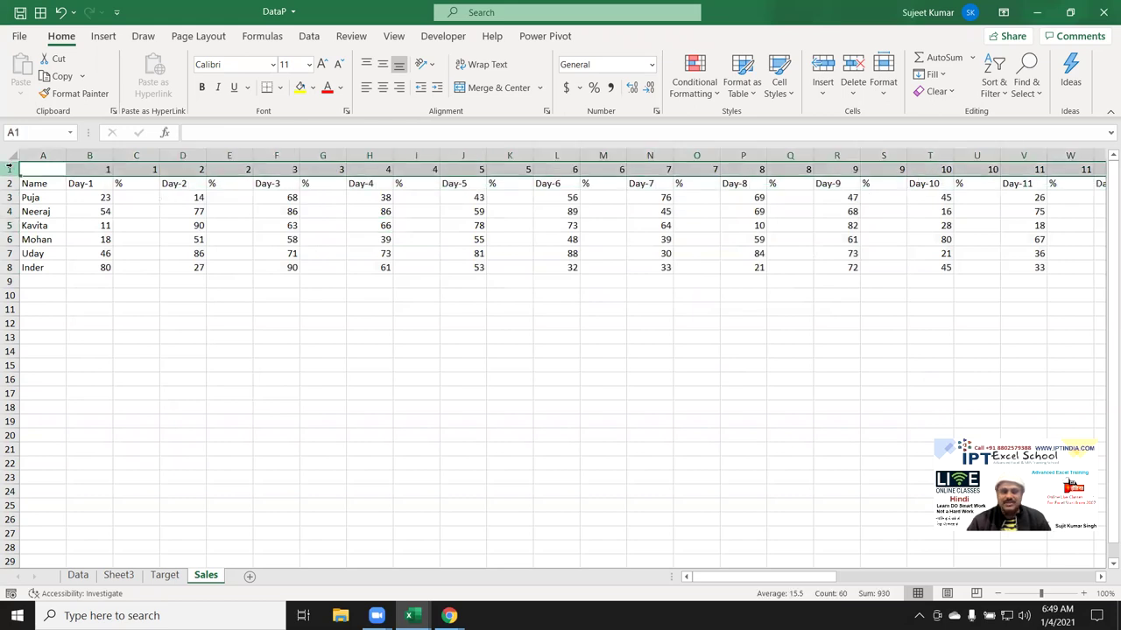
Delete the 1–30 helper numbering row and step along the first data row.
key(ctrl+minus)
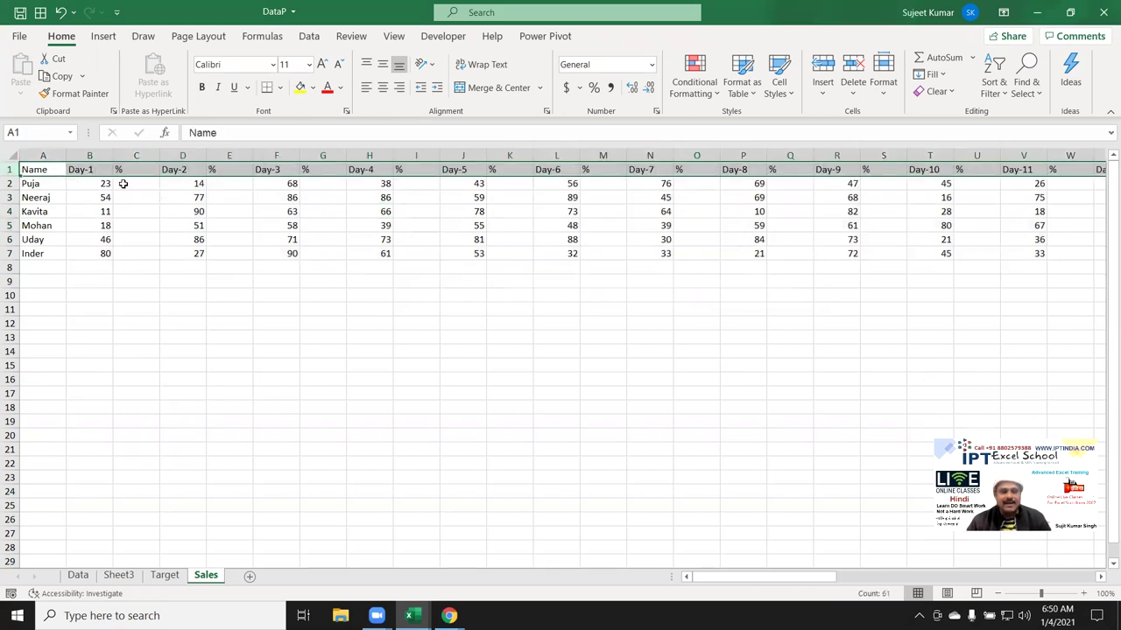
click(124, 184)
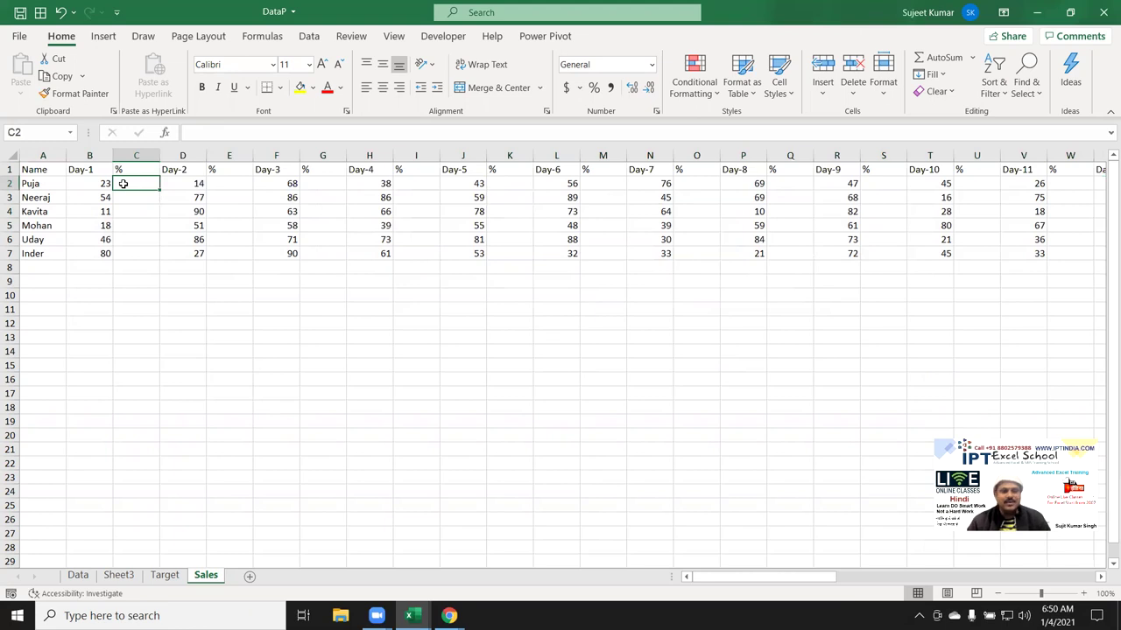
key(Right)
key(Right)
key(Right)
key(Right)
key(Right)
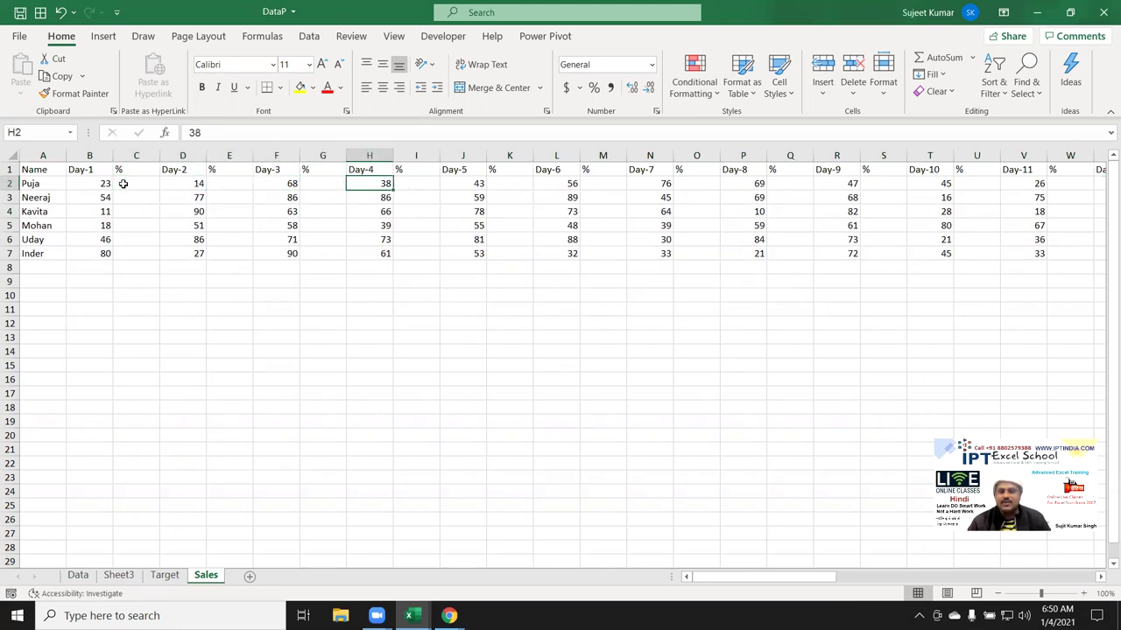
key(Right)
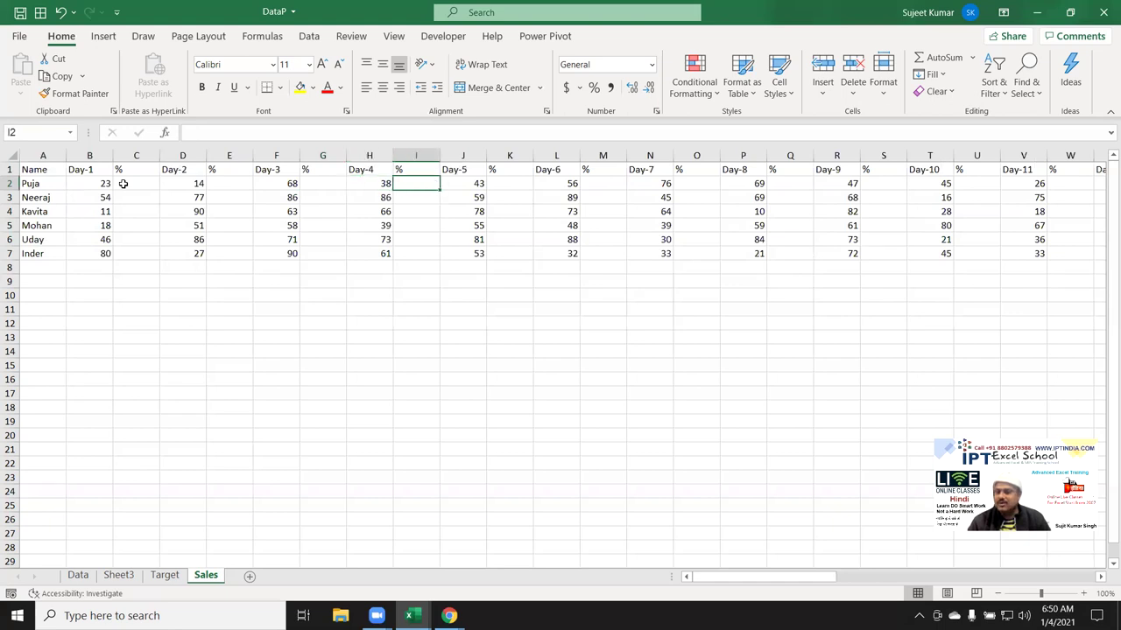
Select the sales block from the Day-1 heading in B1 across to the last day and down.
key(Left)
key(Left)
key(Left)
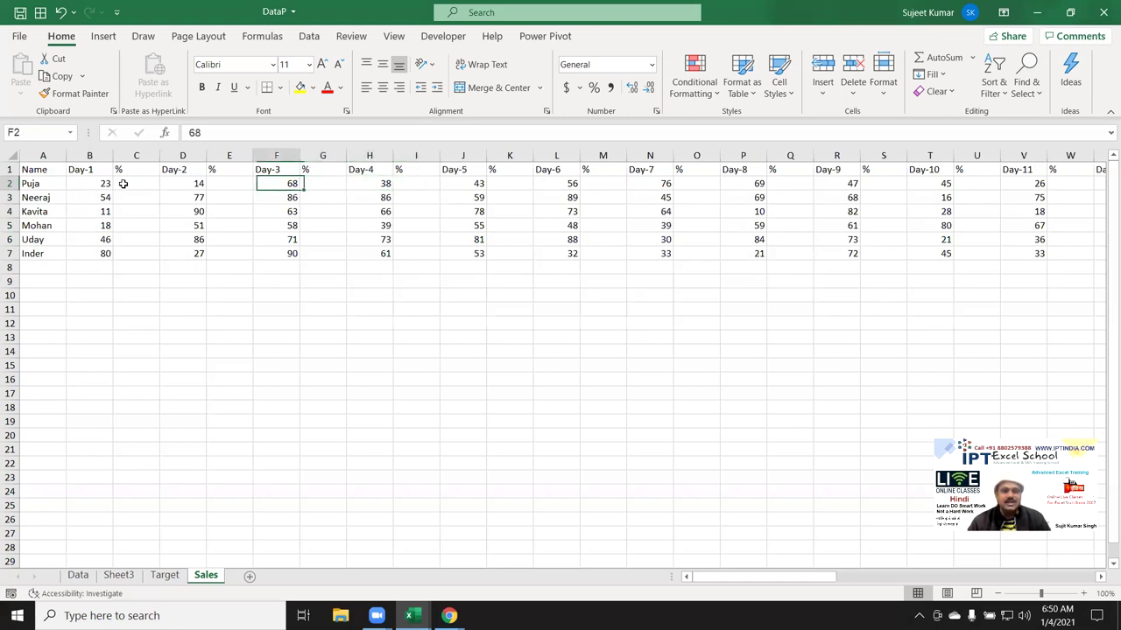
key(Left)
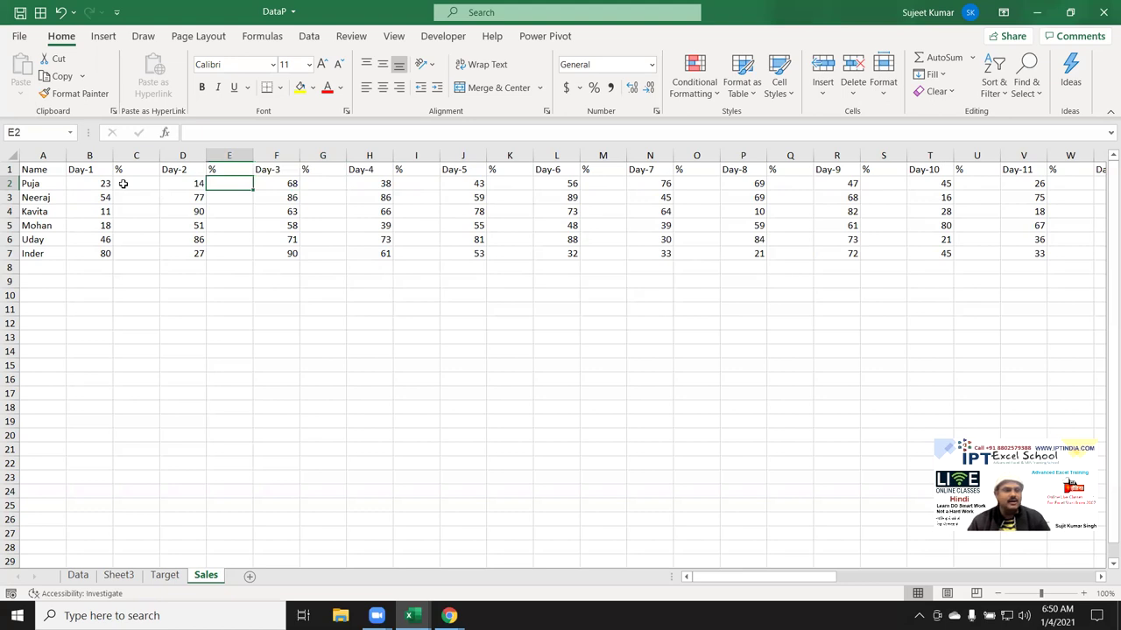
key(Left)
key(Left)
key(Left)
key(Up)
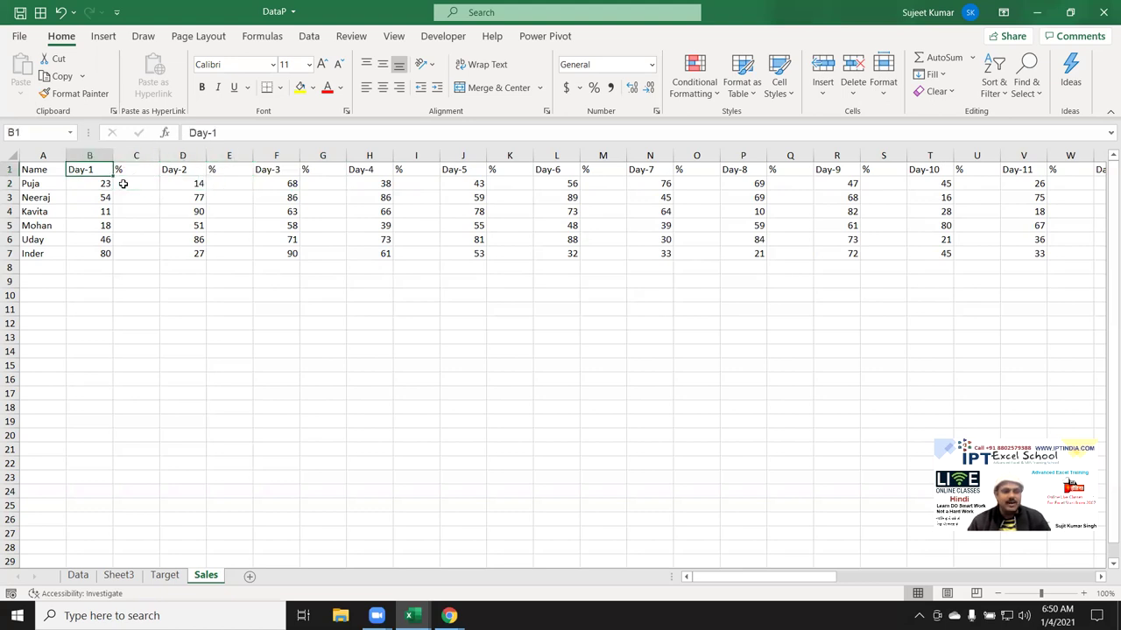
key(ctrl+shift+Right)
key(shift+Down)
key(shift+Down)
key(shift+Down)
key(shift+Down)
key(shift+Down)
key(shift+Down)
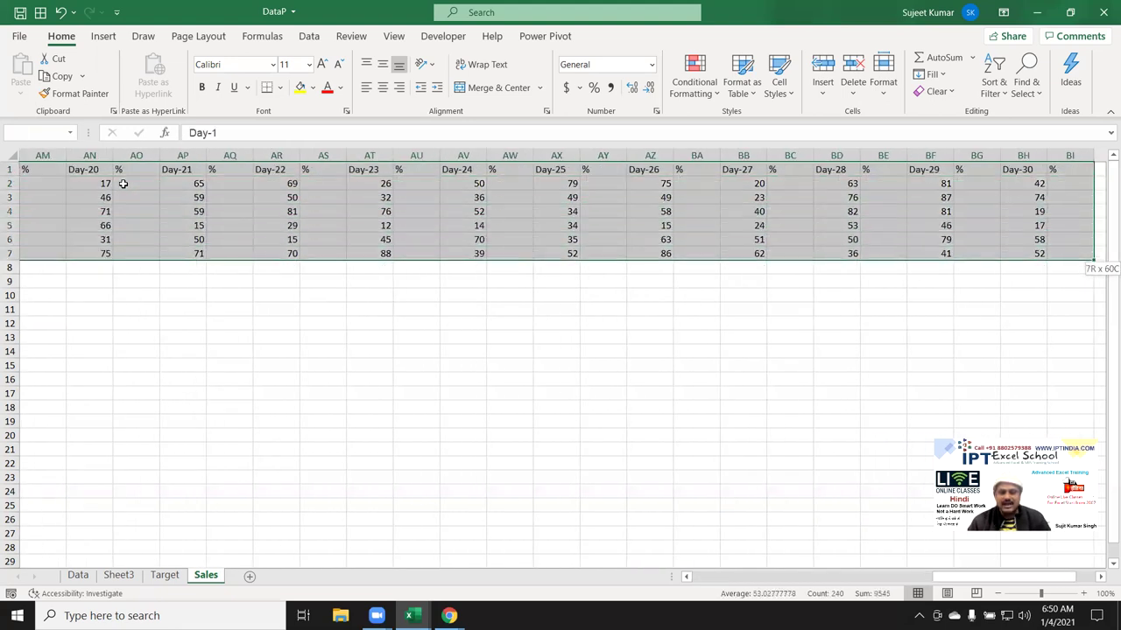
Use Go To Special > Blanks to select only the empty cells under the % headings.
click(1026, 91)
click(1052, 180)
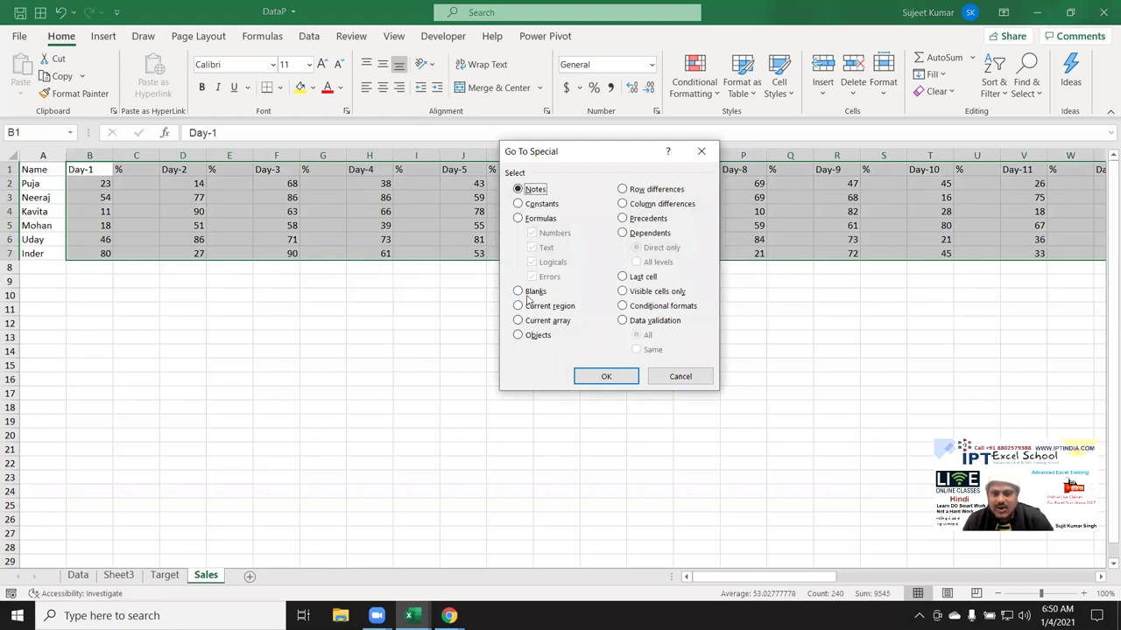
click(528, 296)
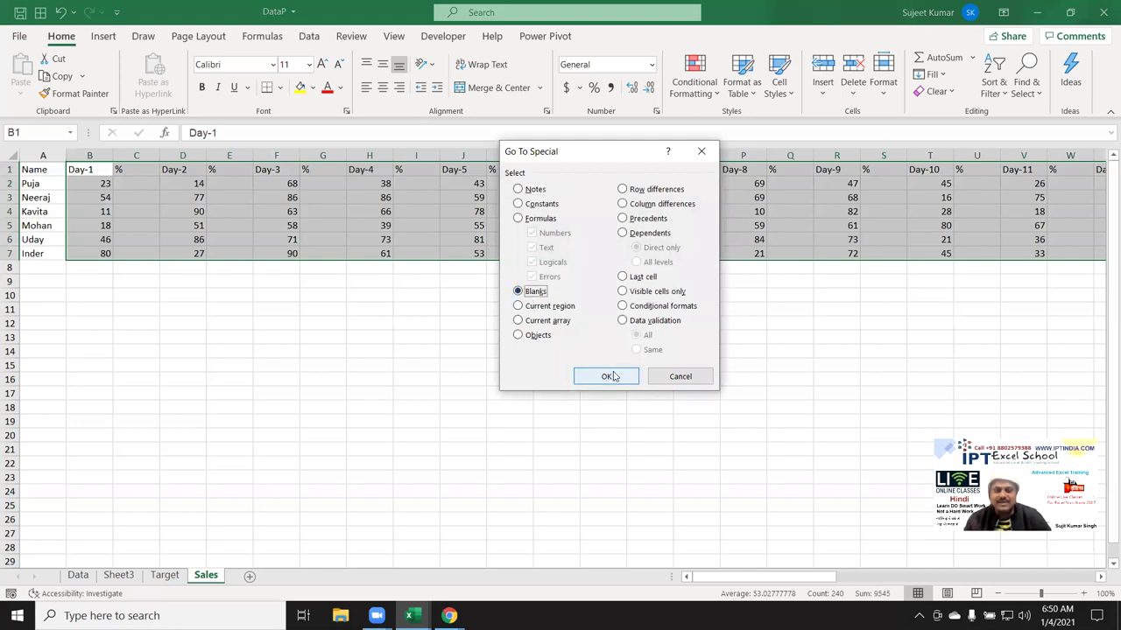
click(613, 376)
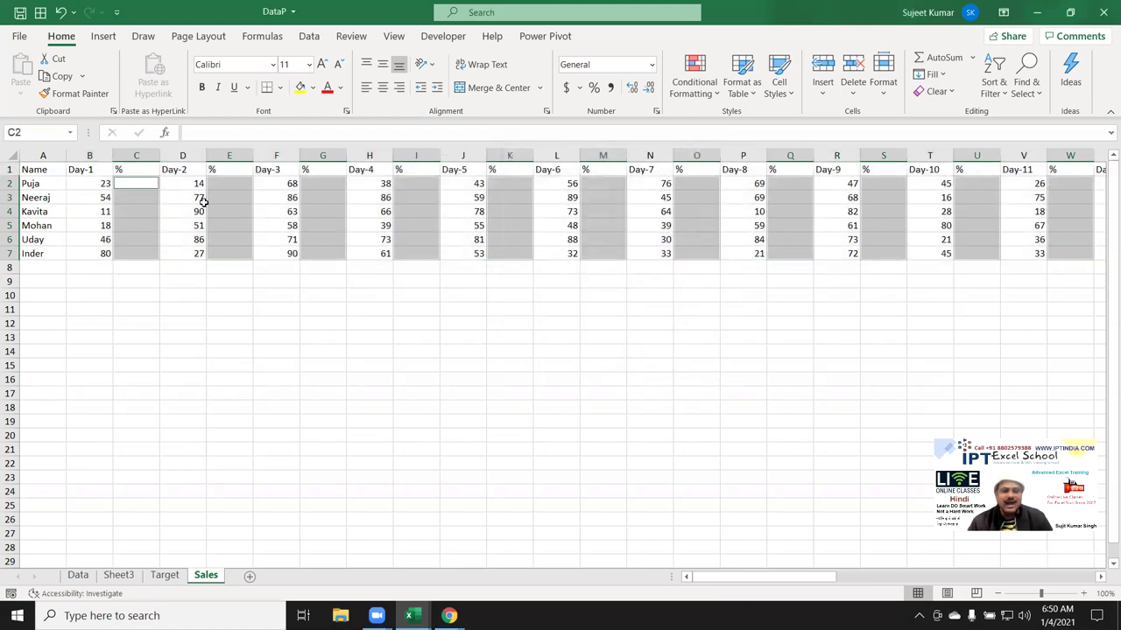
mouse_move(780, 578)
mouse_down()
mouse_move(911, 578)
mouse_move(641, 540)
mouse_up()
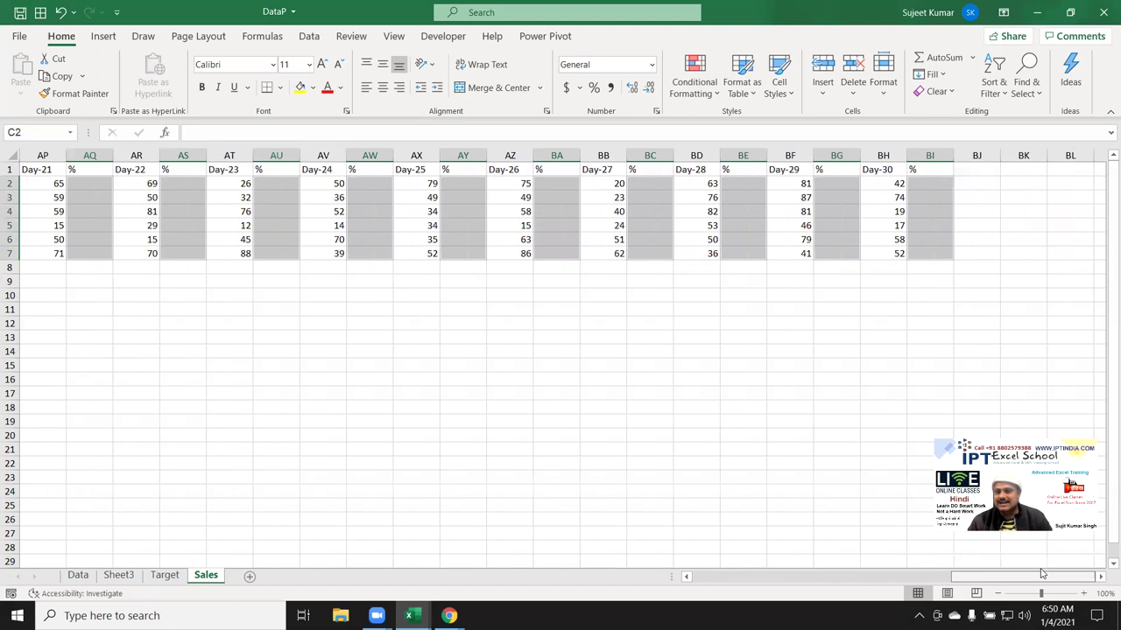
Enter =B2/VLOOKUP(A2,Target!A:B,2,0) in C2 to divide Day-1 sales by the target.
text(=)
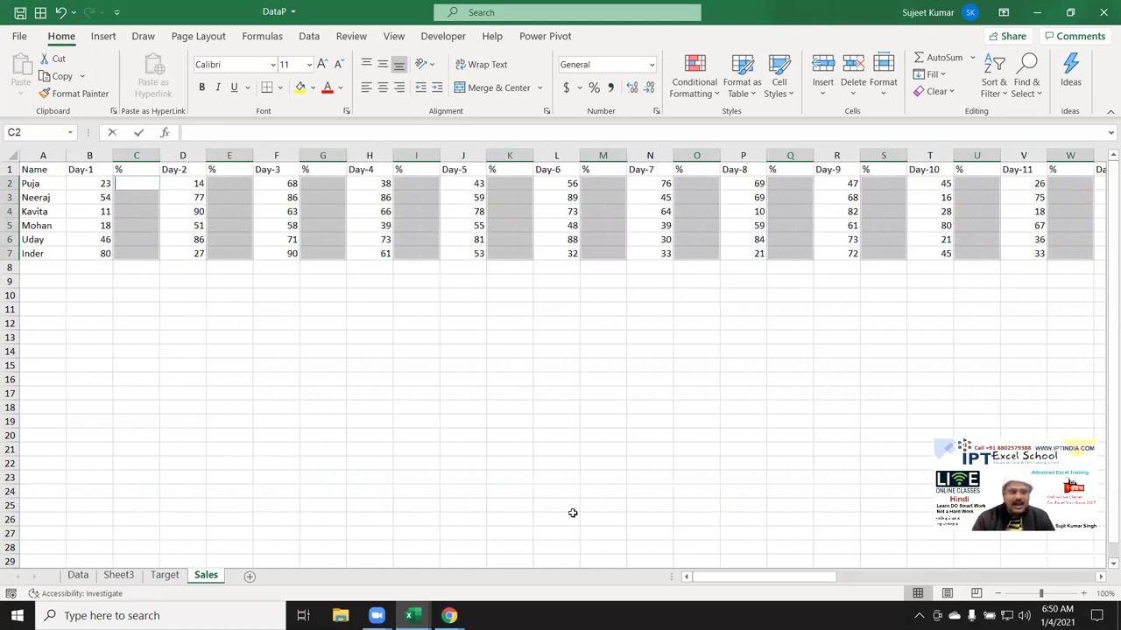
key(Left)
text(/)
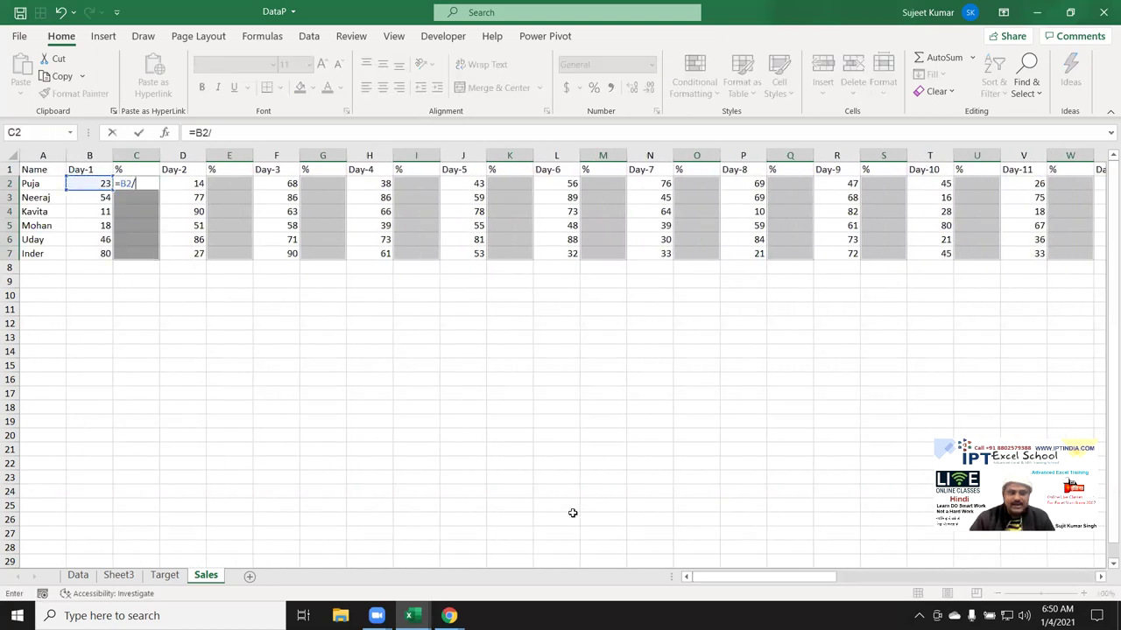
text(vl)
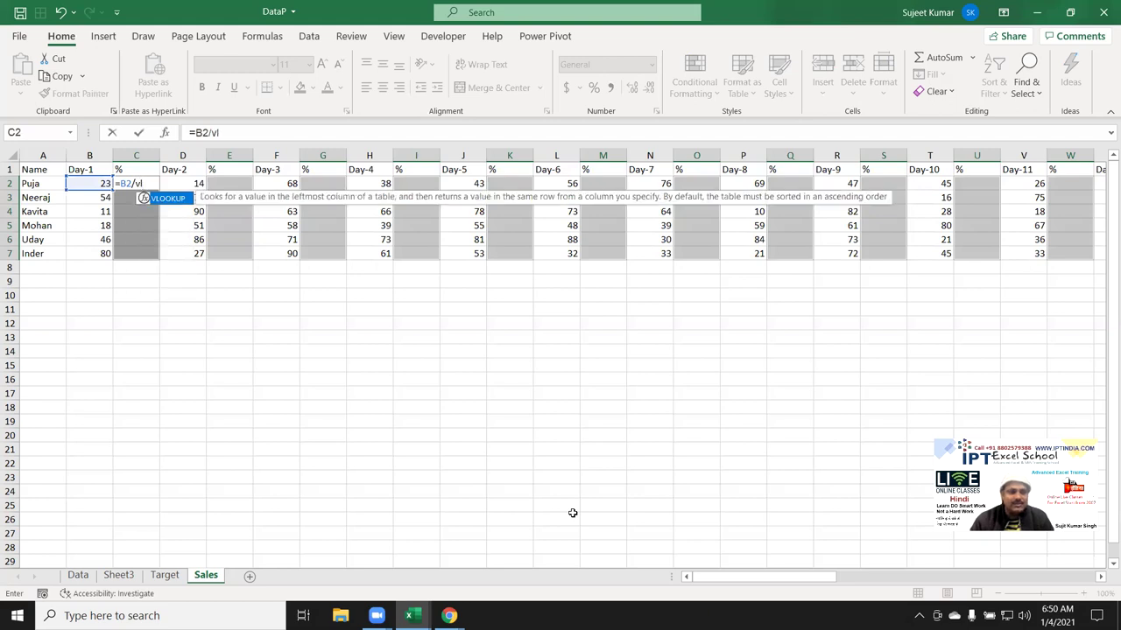
key(Tab)
key(Left)
key(Left)
text(,)
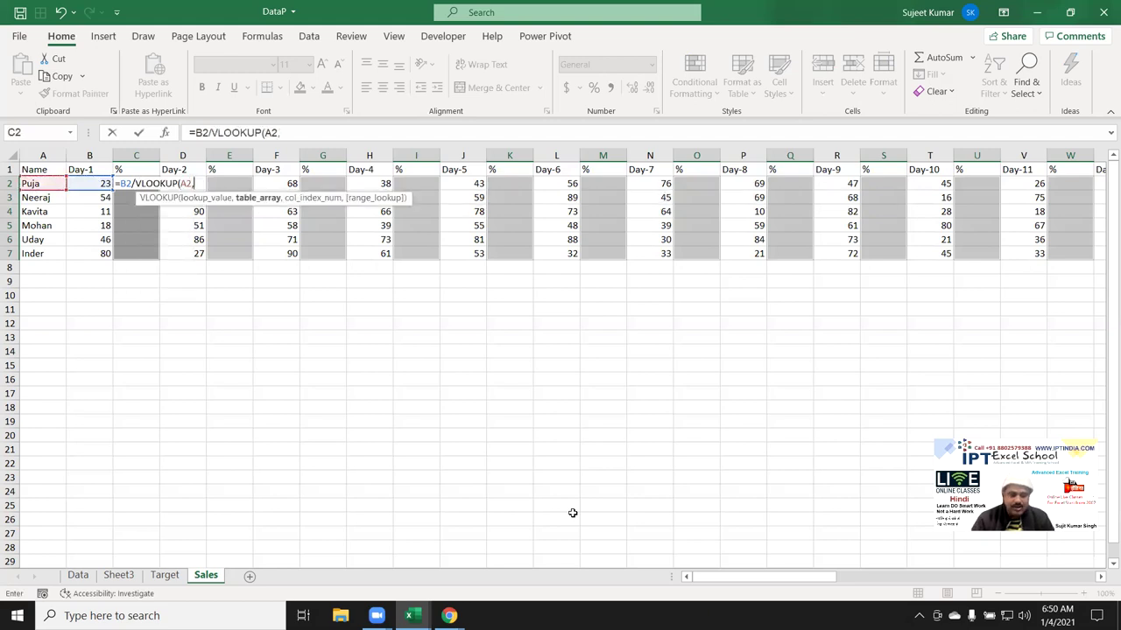
click(164, 575)
drag(43, 155, 90, 153)
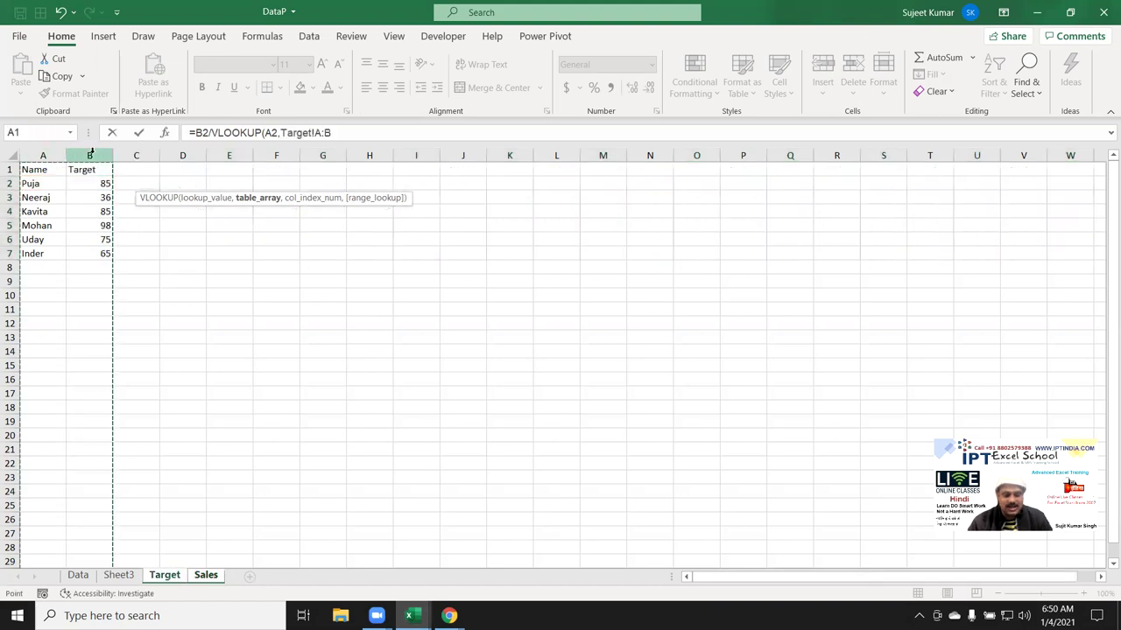
text(,2,0)
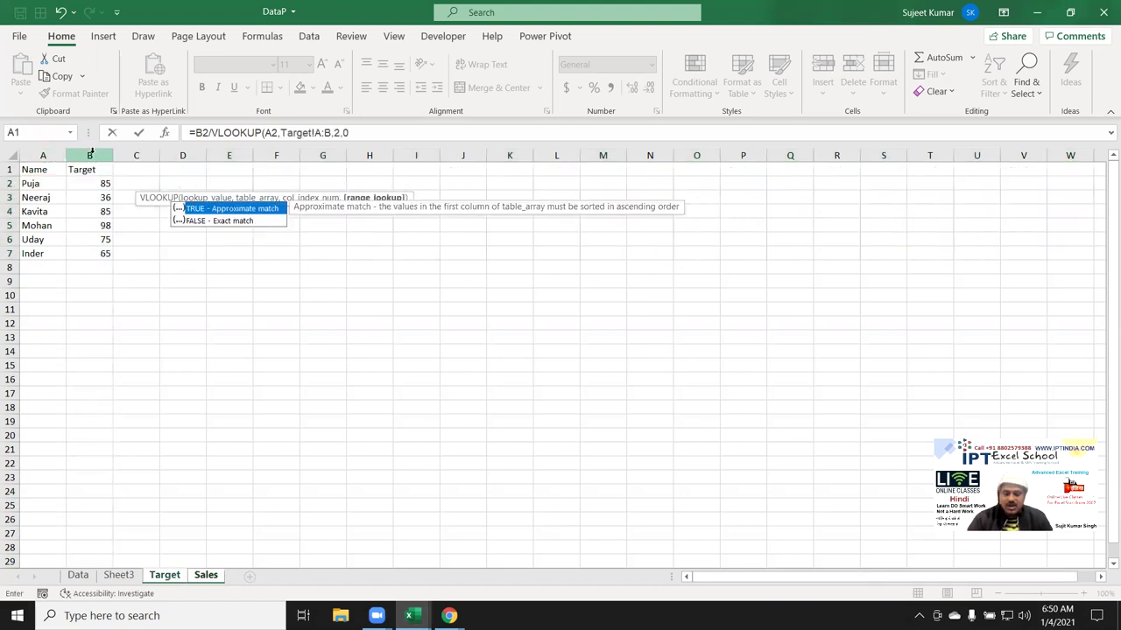
text())
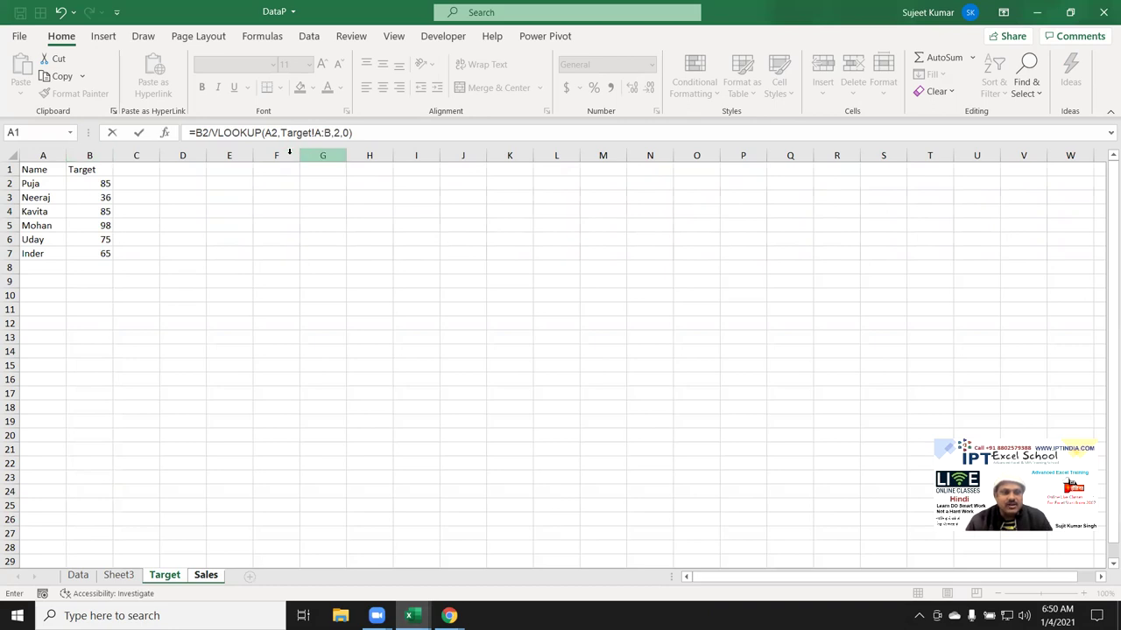
Lock the references to $A2 and Target!$A:$B, then fill all blank % cells.
click(267, 133)
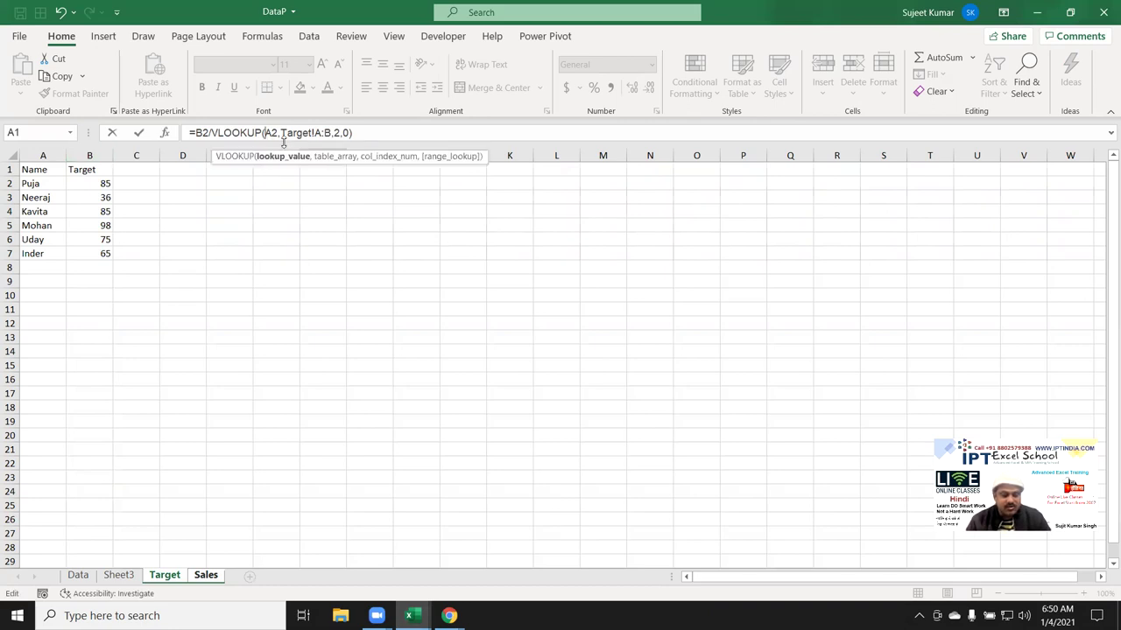
text($)
click(331, 133)
key(F4)
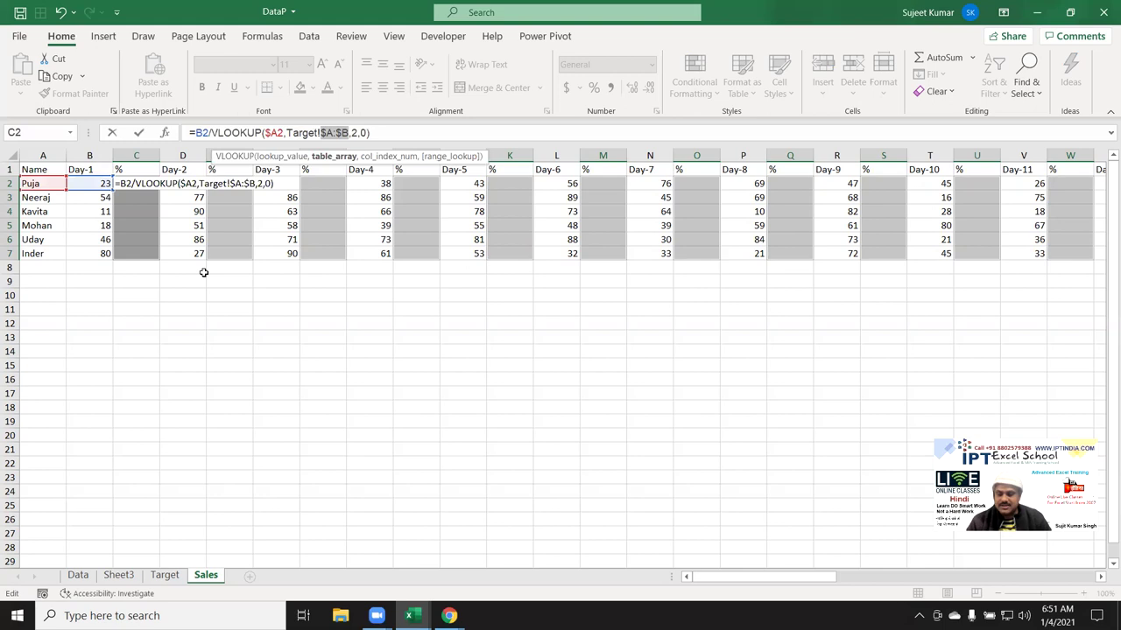
key(ctrl+Return)
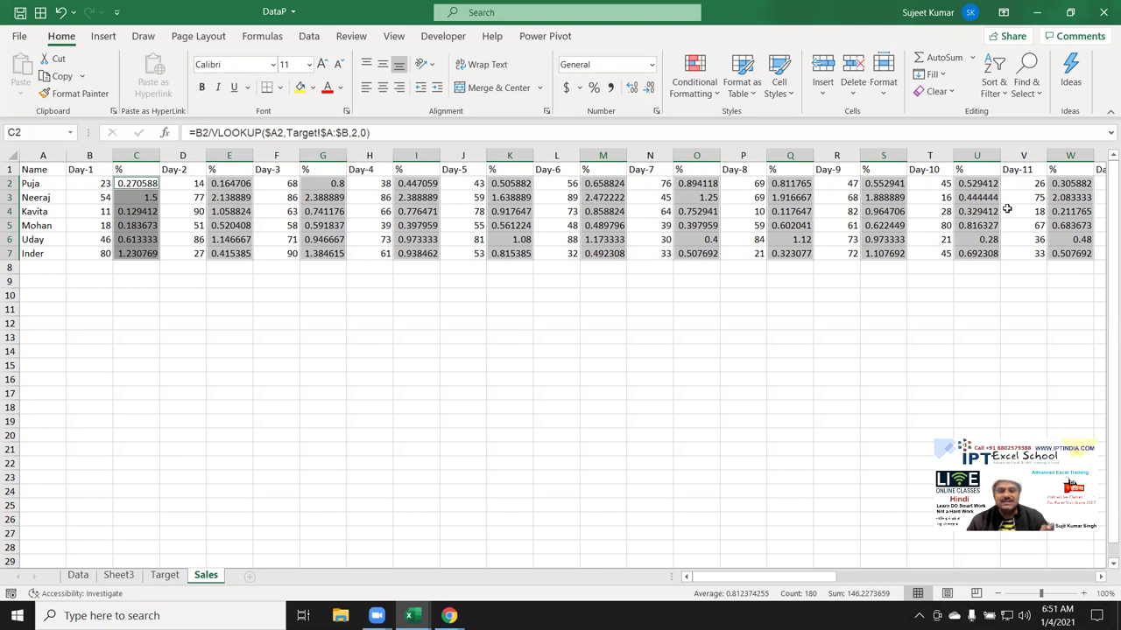
click(168, 579)
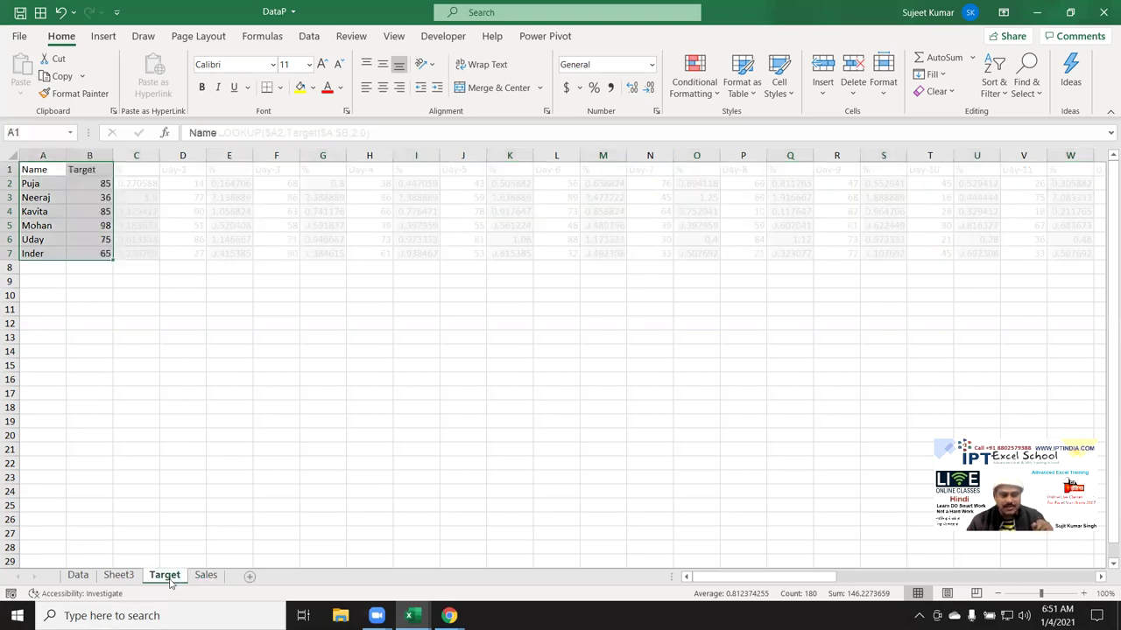
mouse_move(332, 240)
mouse_down()
mouse_move(626, 352)
mouse_move(639, 320)
mouse_up()
text(1236)
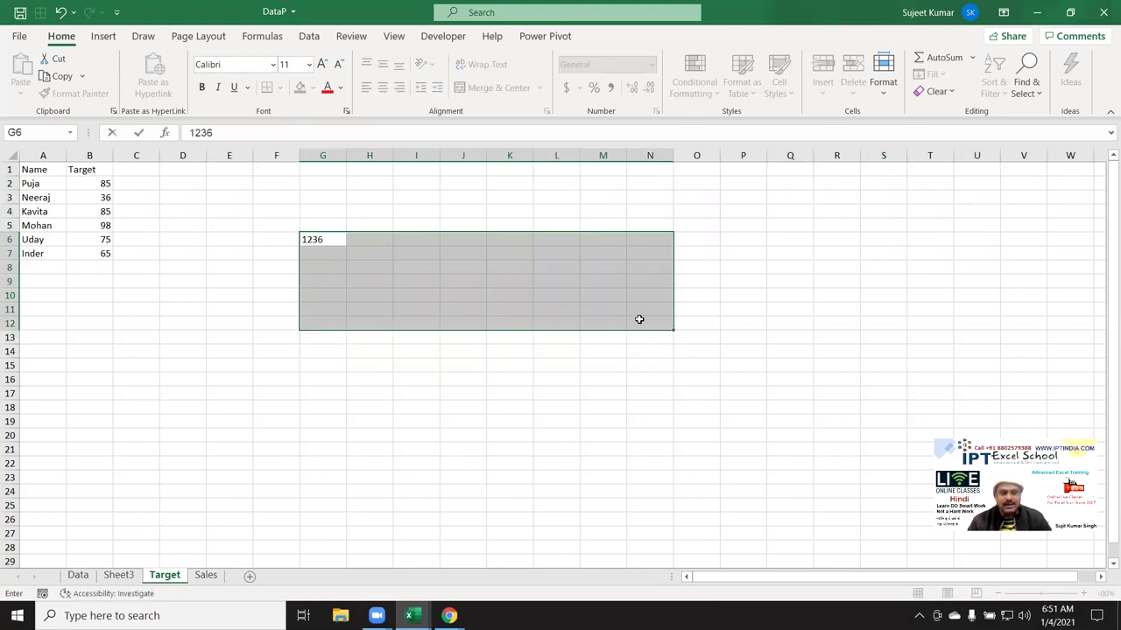
key(Return)
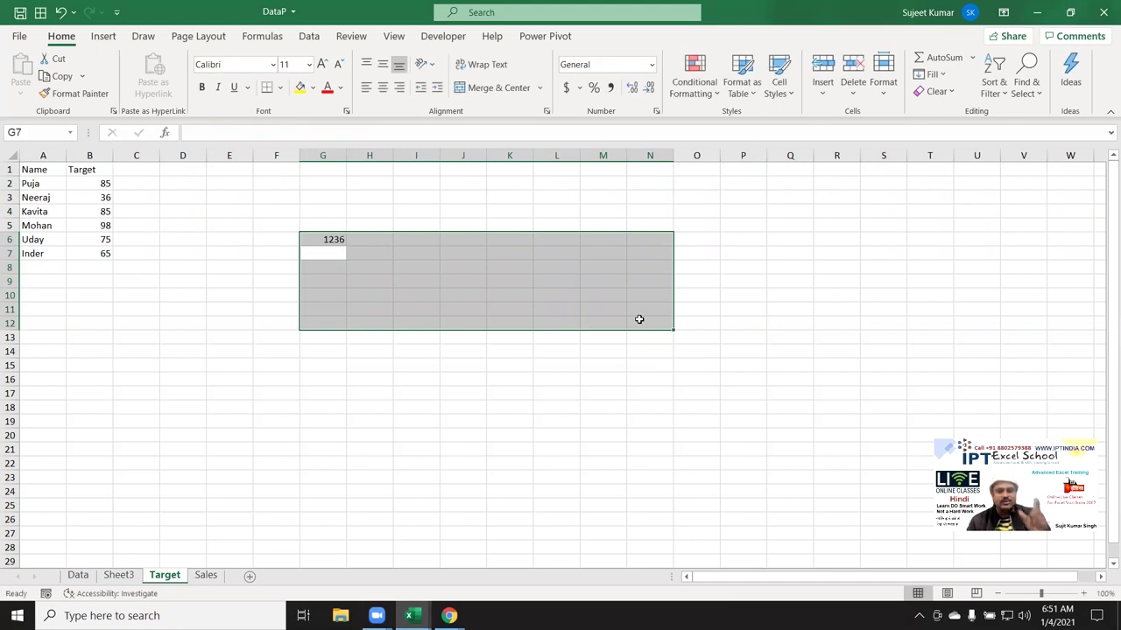
text(652)
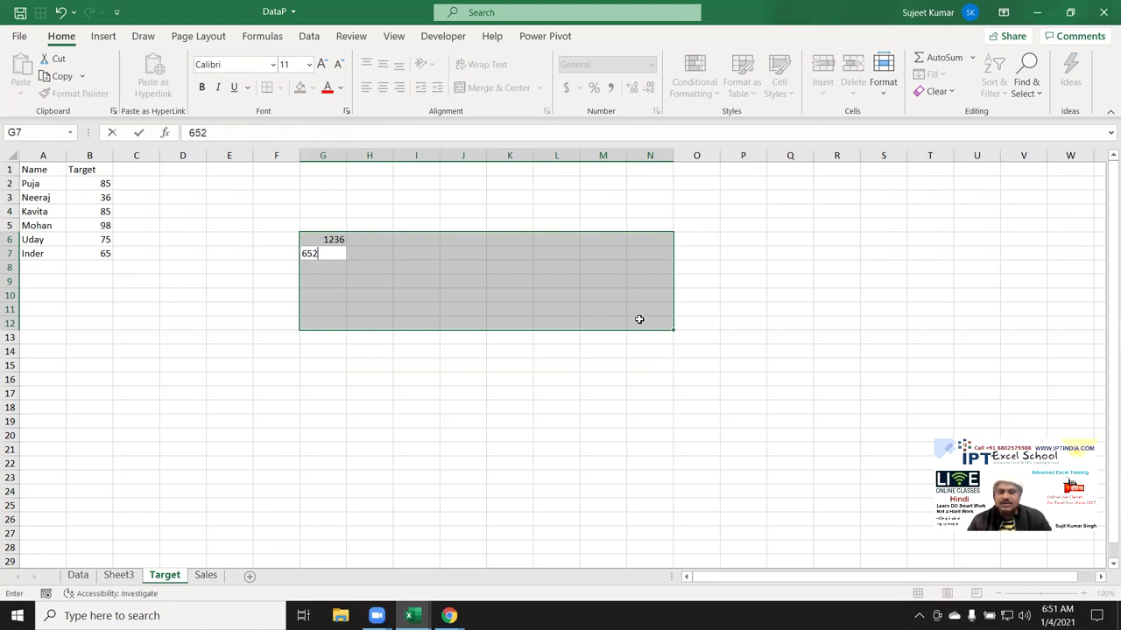
key(ctrl+Return)
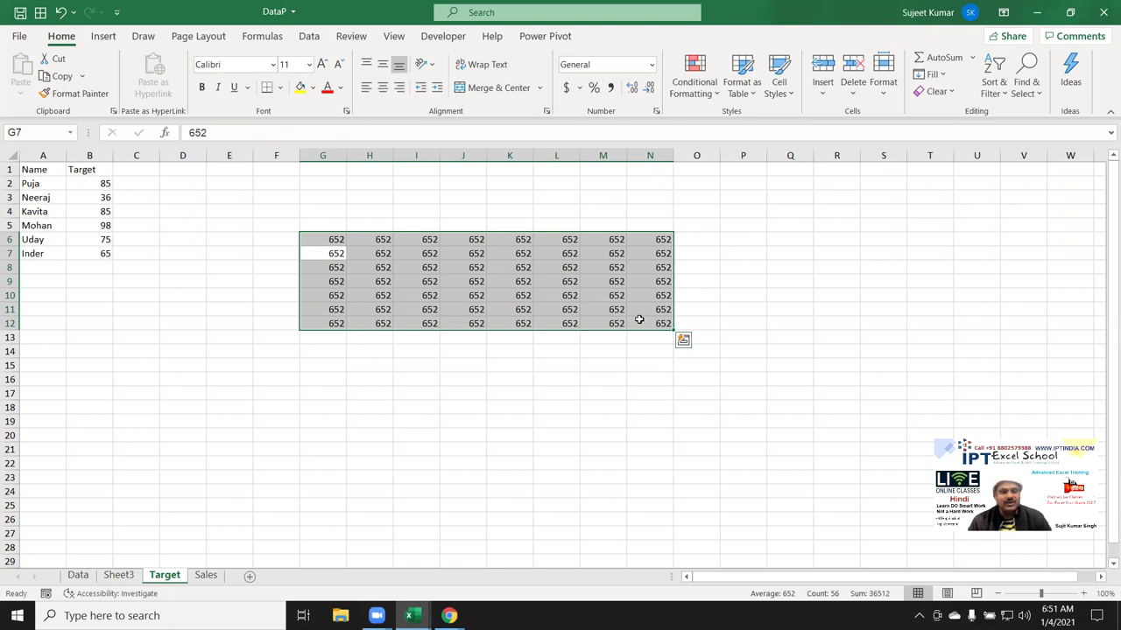
key(Delete)
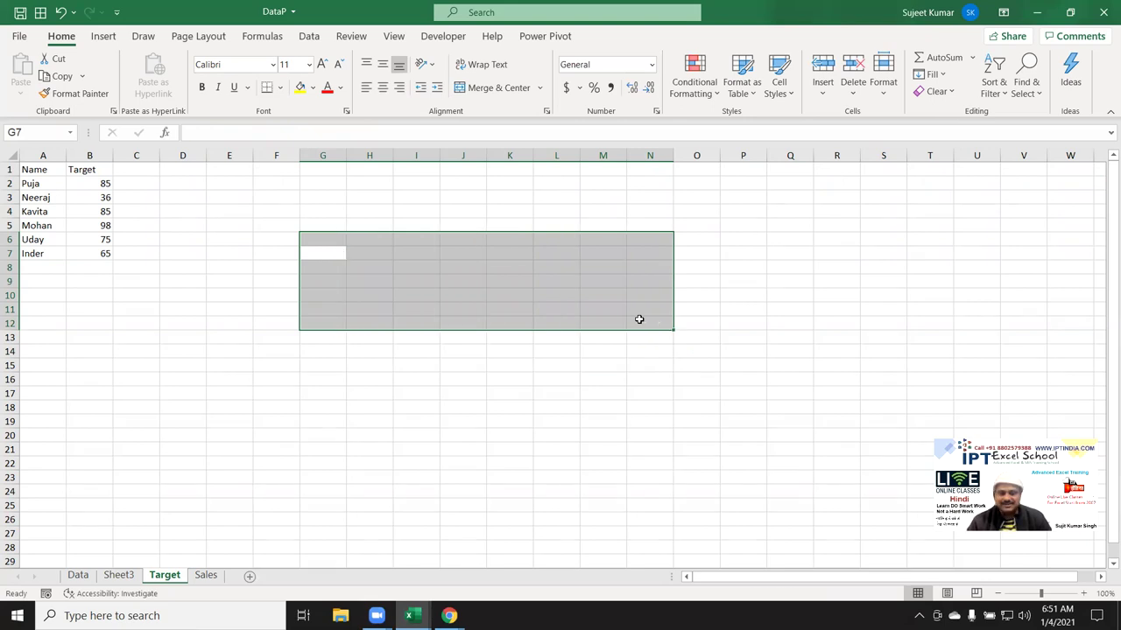
click(207, 576)
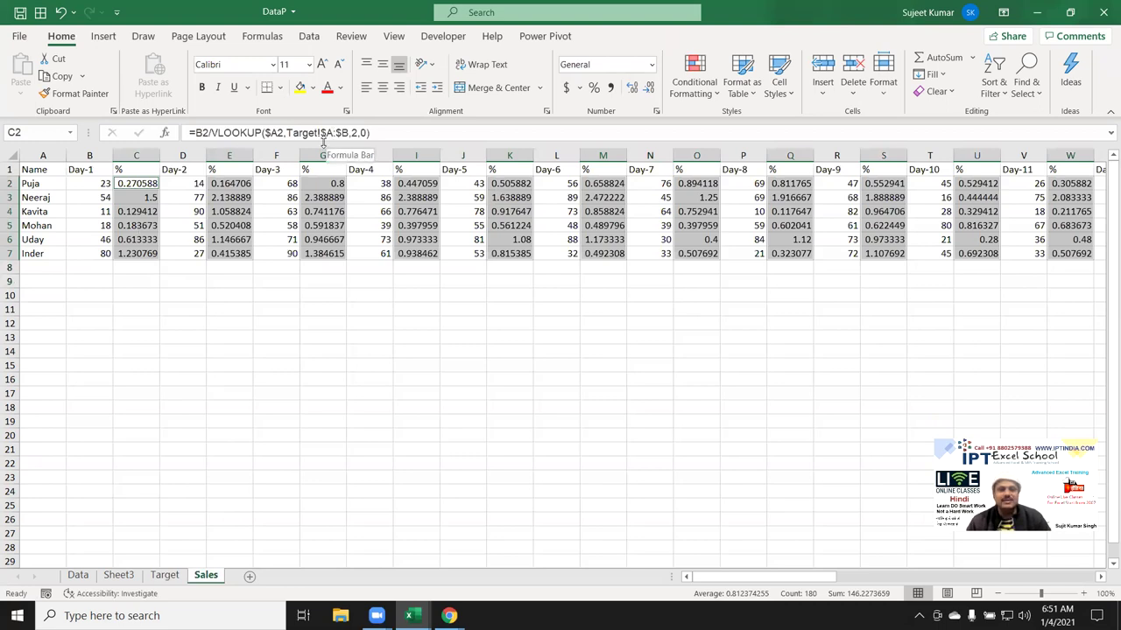
Format the % columns in Percent Style so ratios show as values like 27%.
click(593, 90)
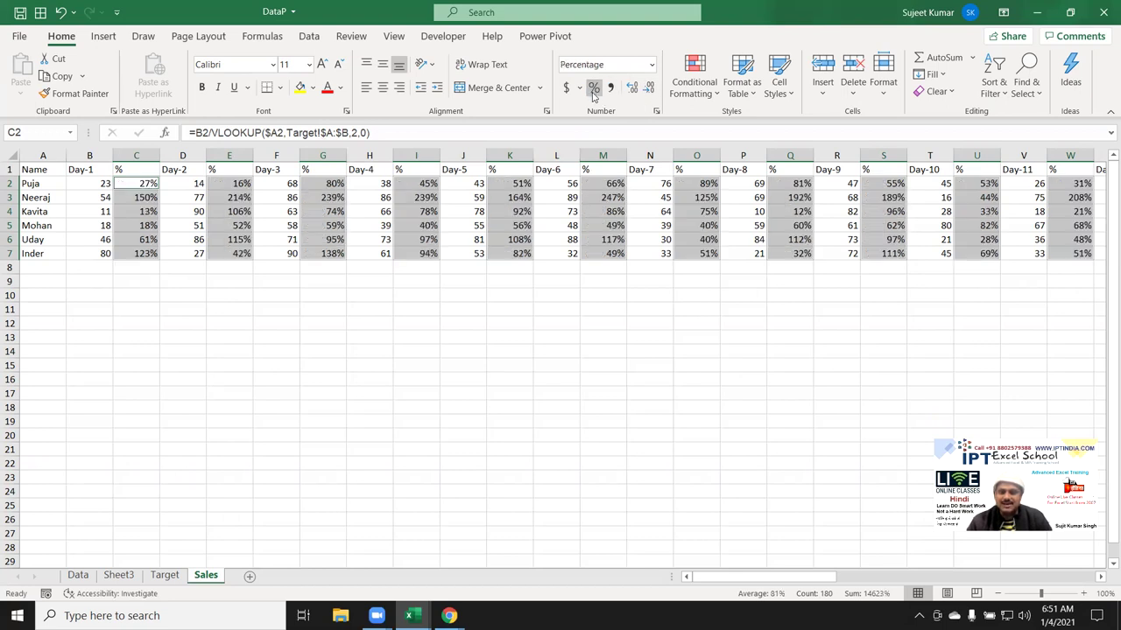
click(300, 292)
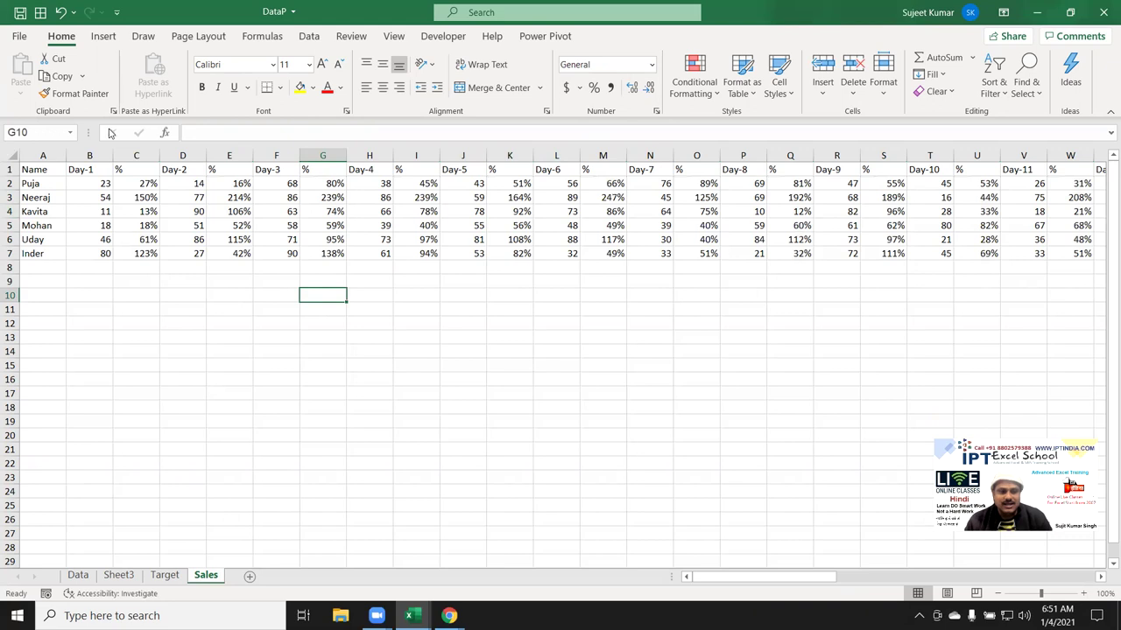
double_click(129, 185)
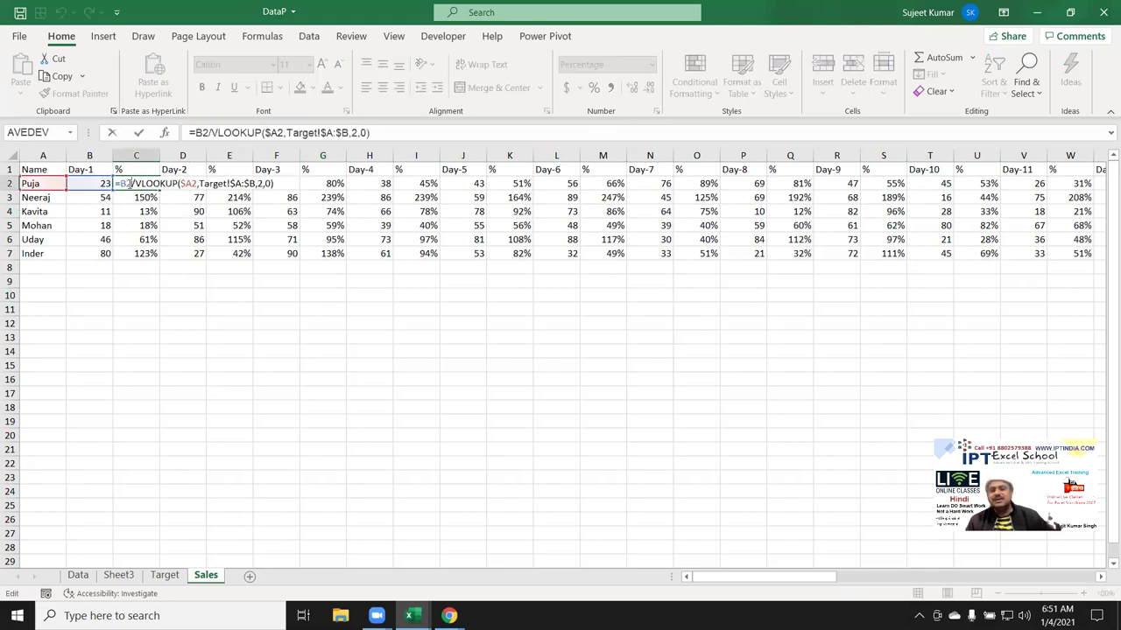
Check the B2 reference in C2's formula, then minimise Excel to the desktop.
double_click(128, 184)
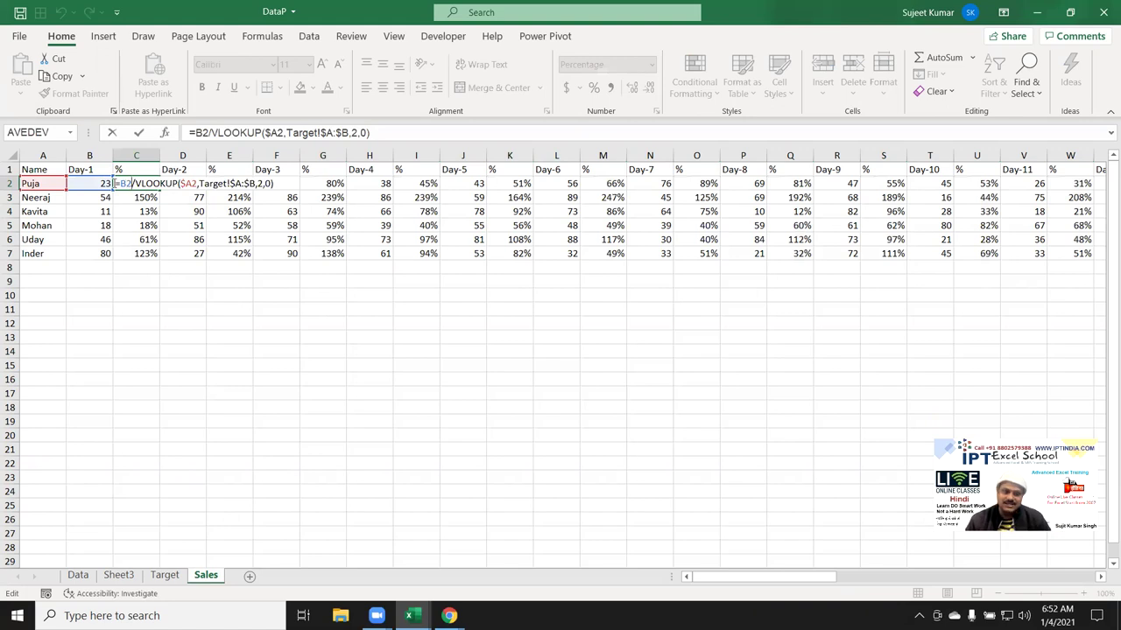
key(ctrl+Return)
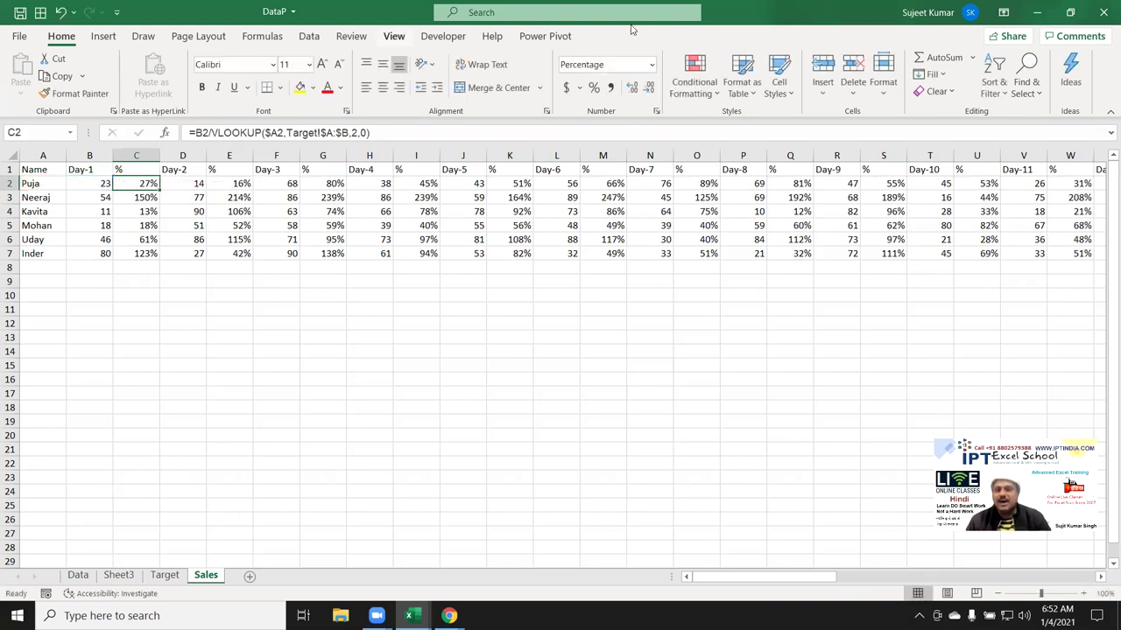
key(super+d)
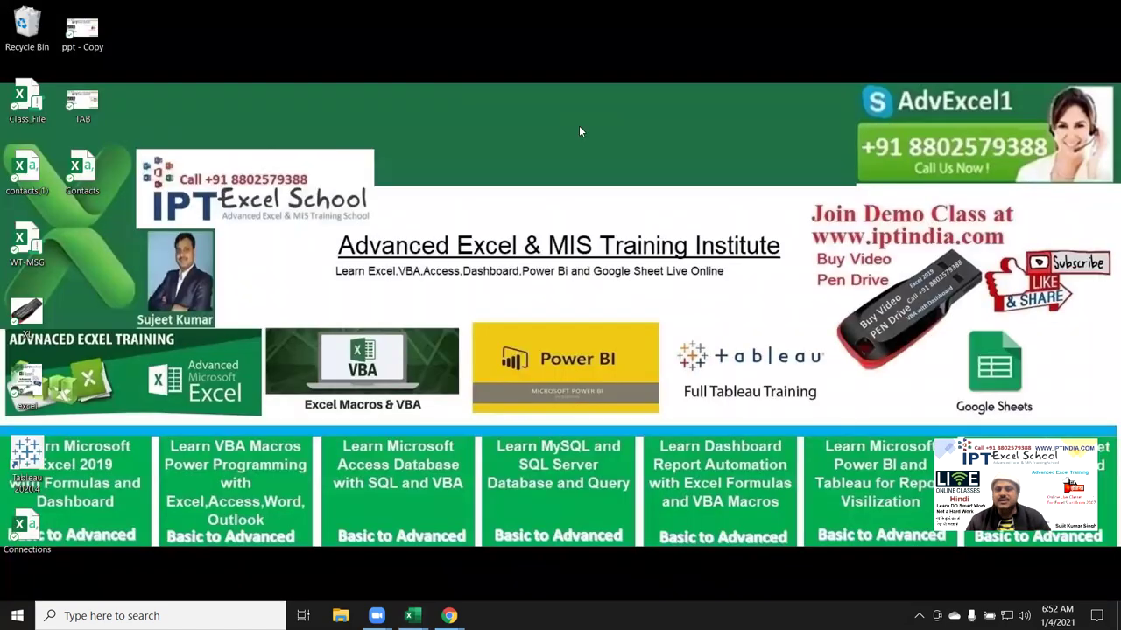